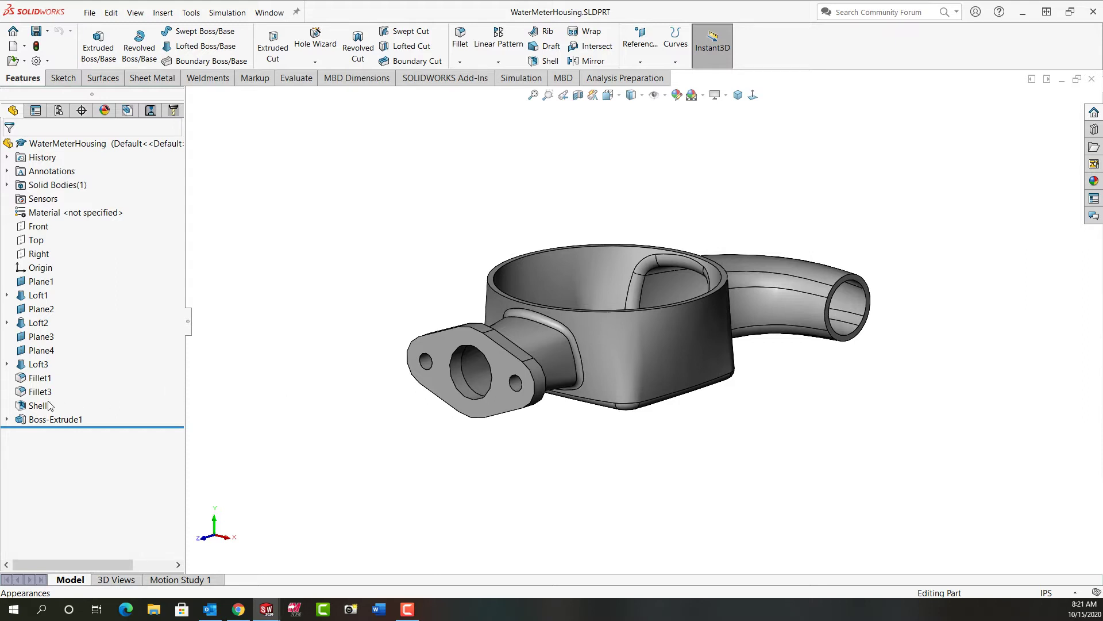
Use the Contour Select Tool on Sketch7 to pick the whole flange outline, then end contour selection
click(7, 420)
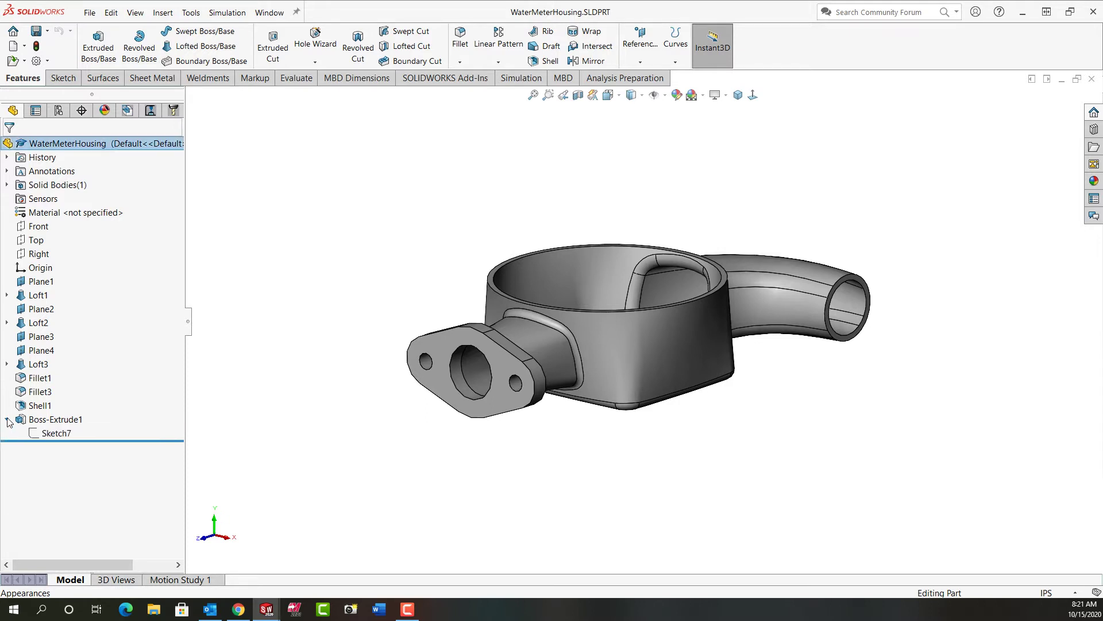
right_click(51, 435)
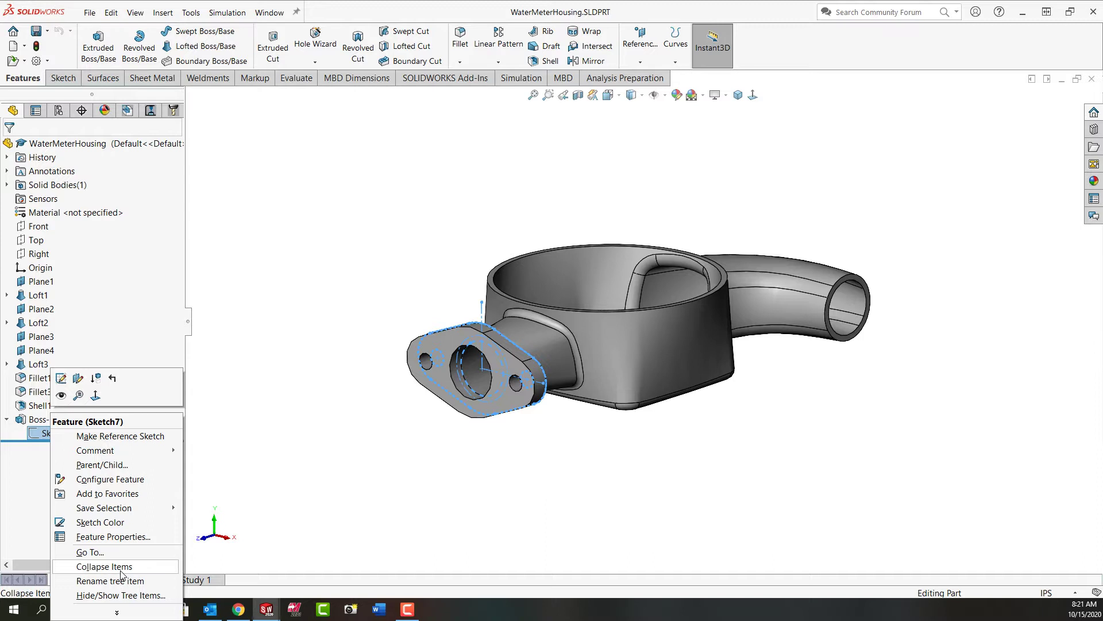
click(118, 612)
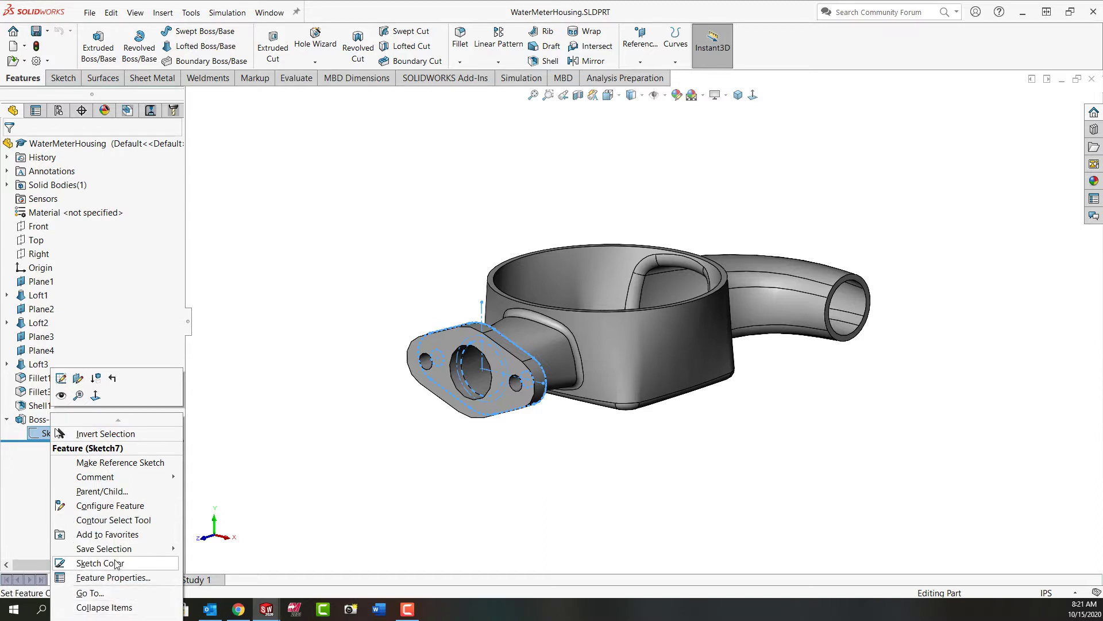
click(112, 520)
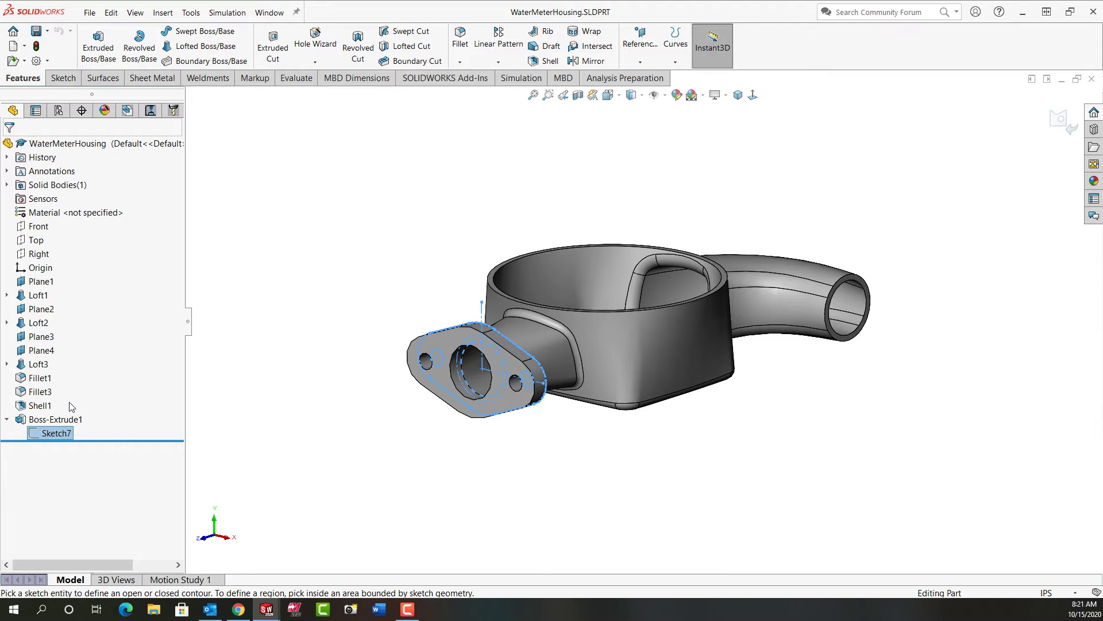
right_click(65, 435)
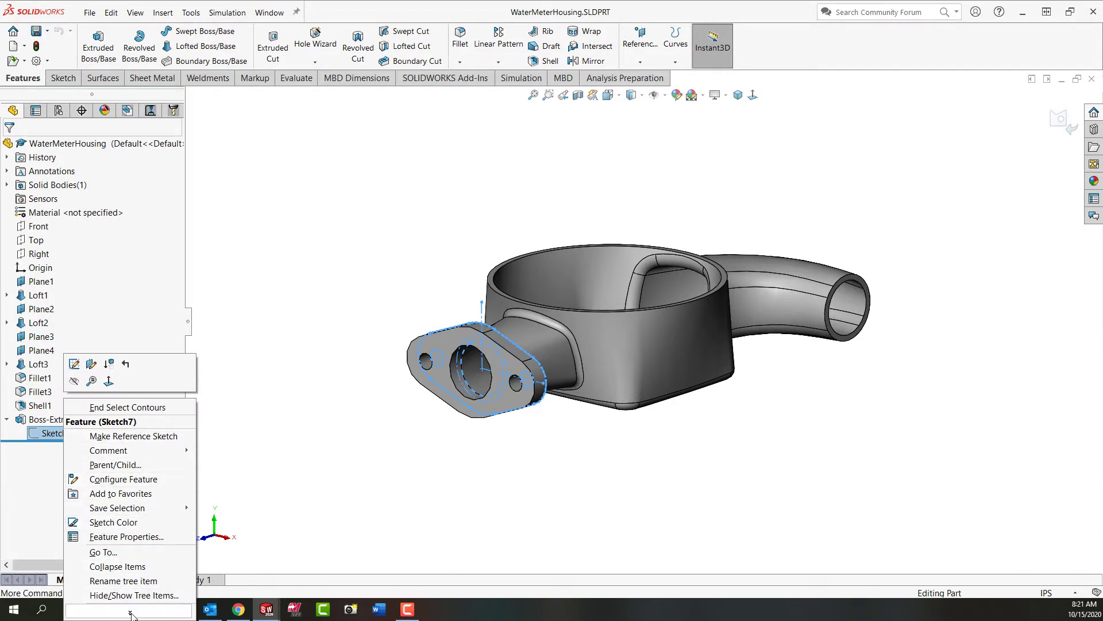
click(120, 410)
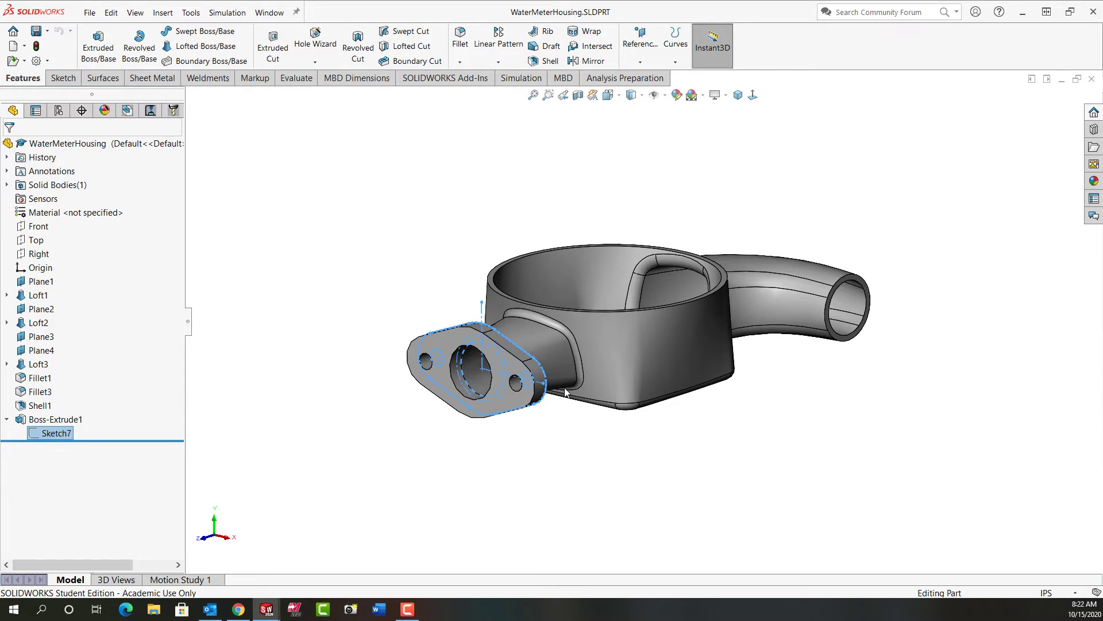
Start a sketch on the far pipe-end face, viewed normal, and paste the flange outline into it
click(842, 340)
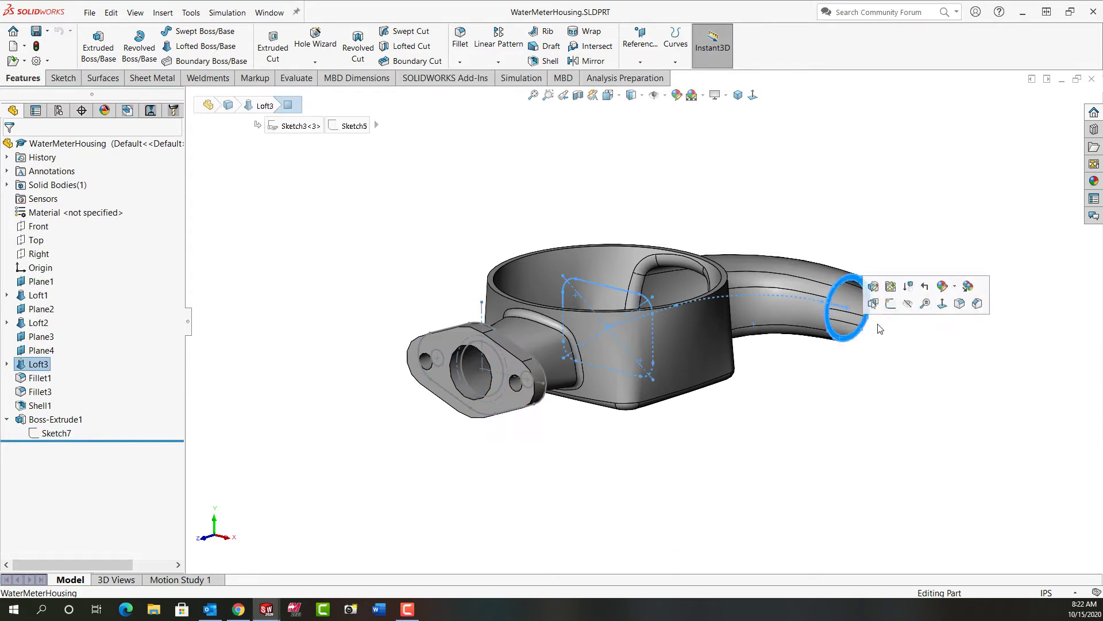
click(942, 304)
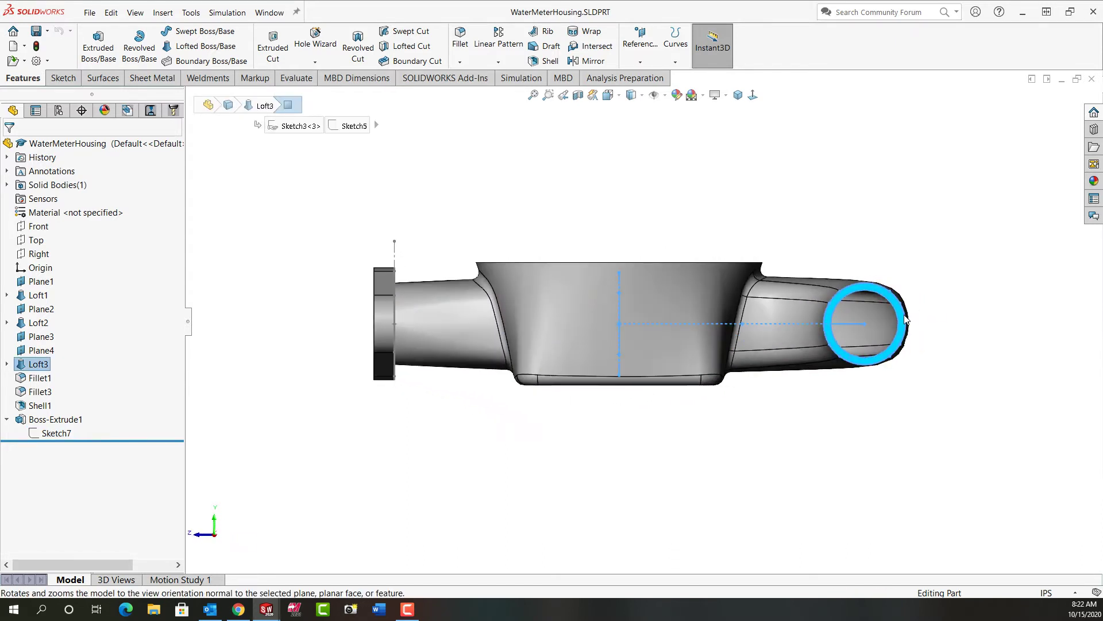
click(871, 366)
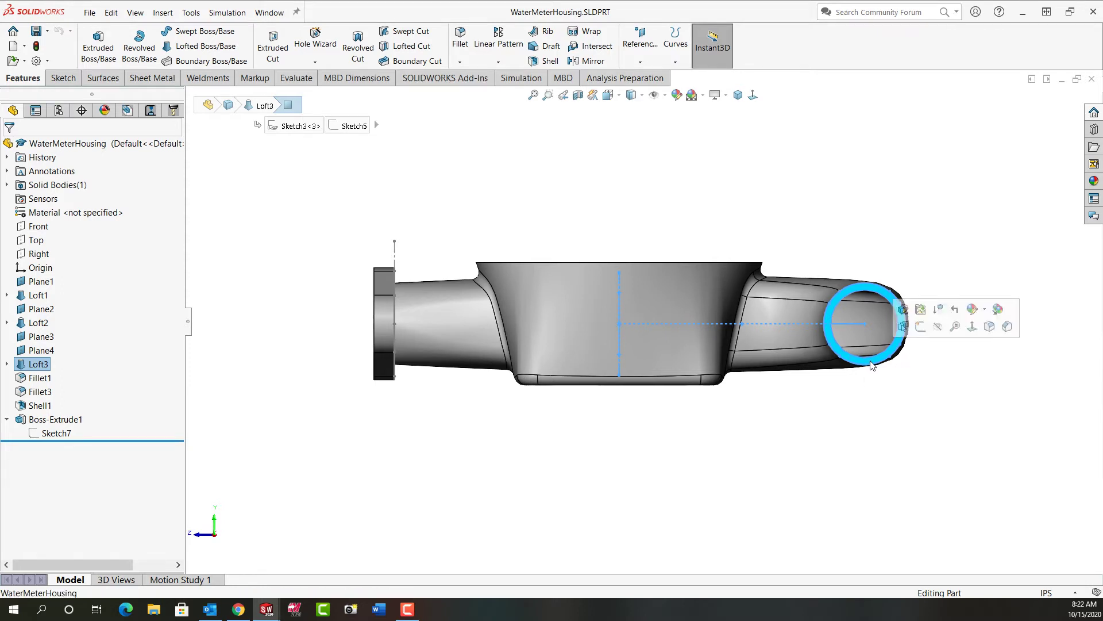
click(921, 327)
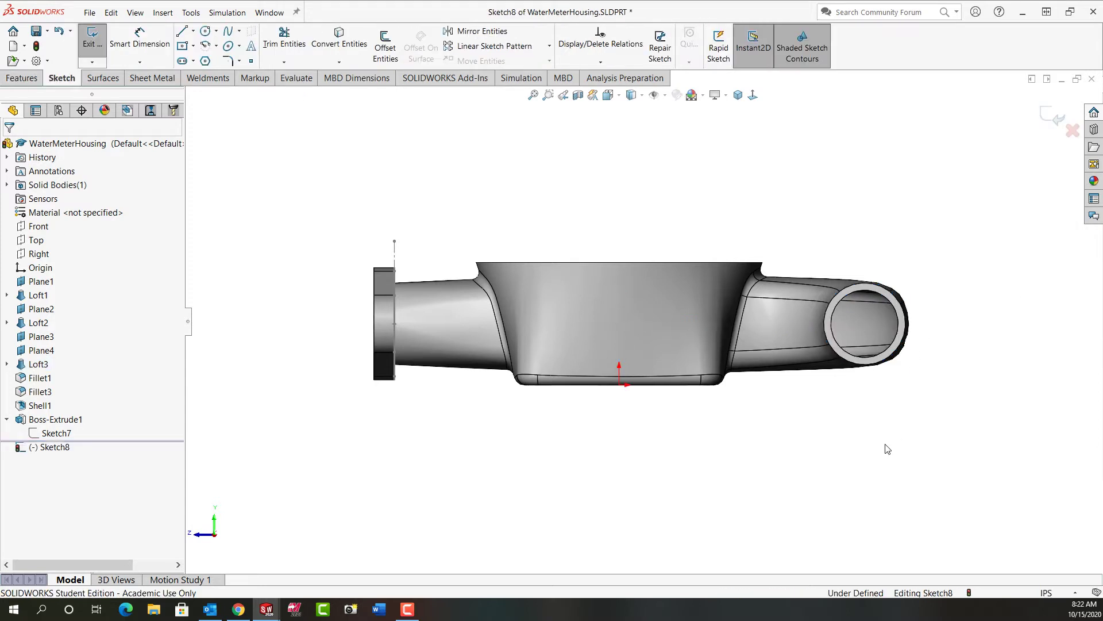
key(ctrl+v)
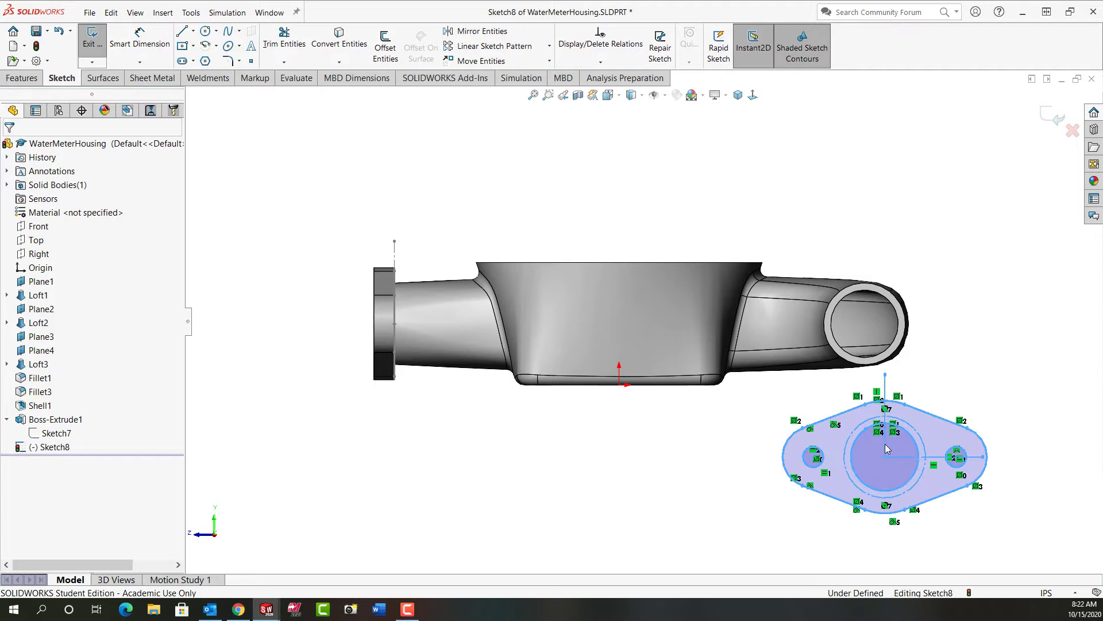
click(715, 475)
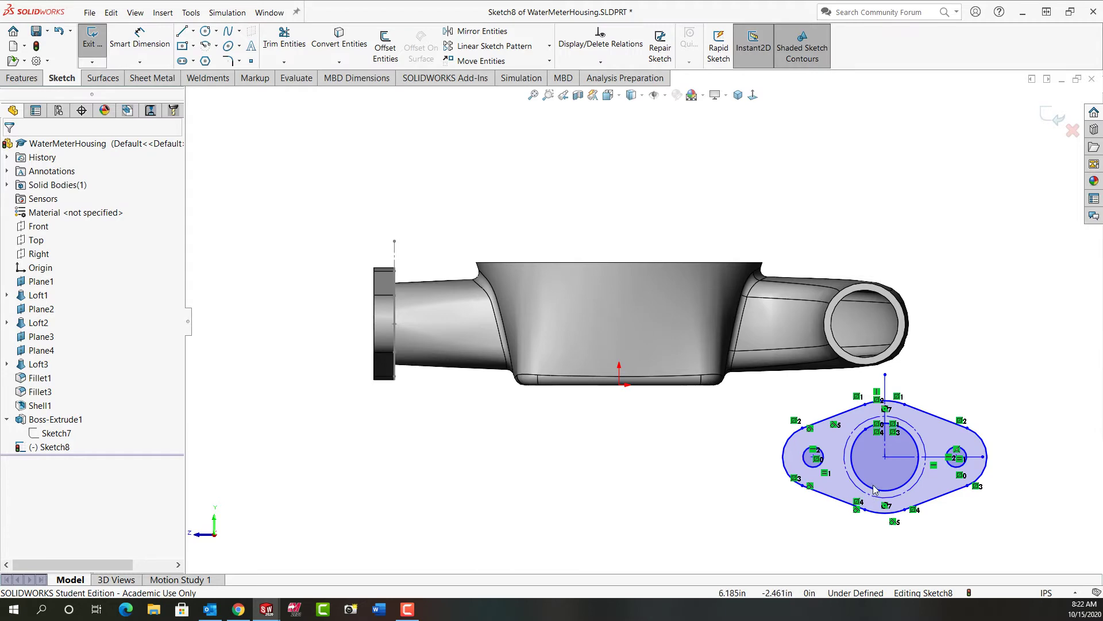
Delete the centerline's horizontal and vertical relations and the small circles' equal relation
scroll(874, 482, down, 2)
scroll(874, 482, down, 3)
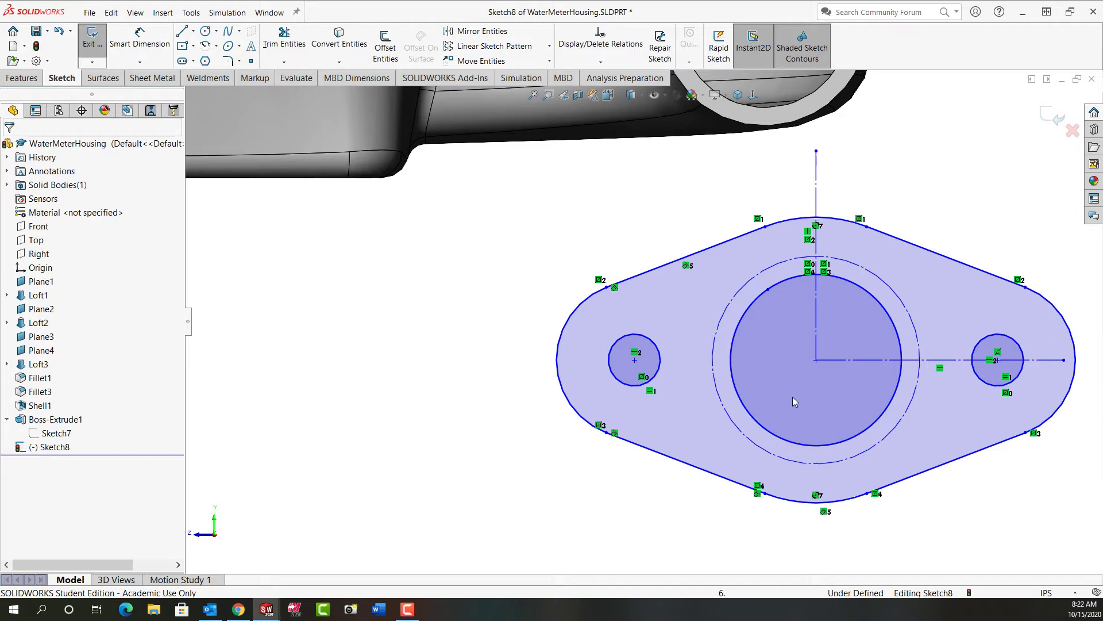
click(940, 368)
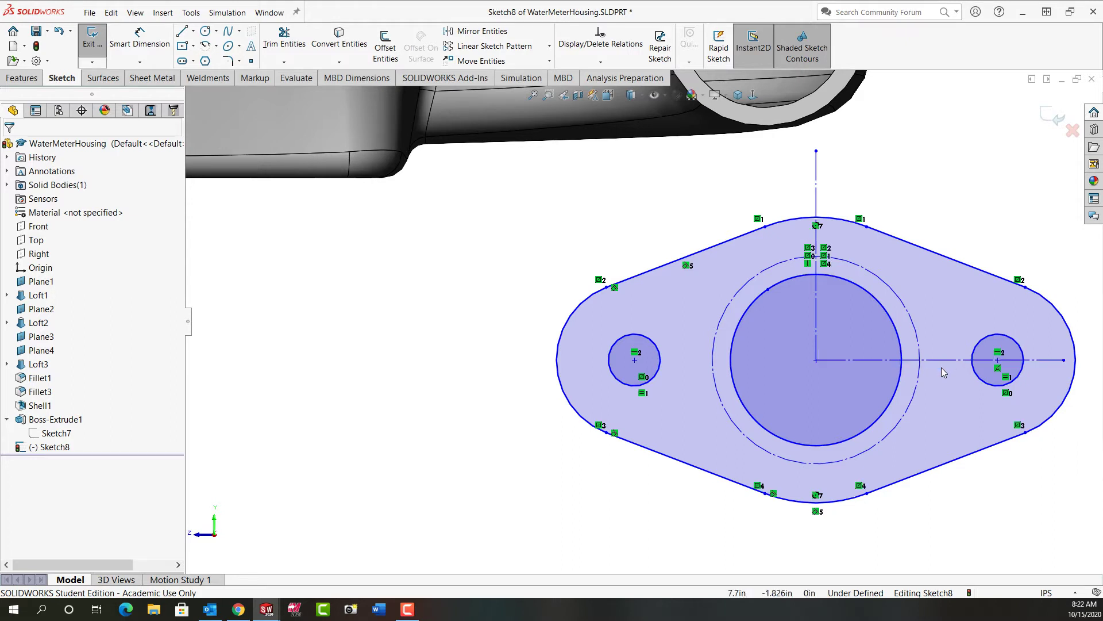
key(Delete)
click(806, 264)
key(Delete)
click(998, 354)
key(Delete)
scroll(578, 251, up, 3)
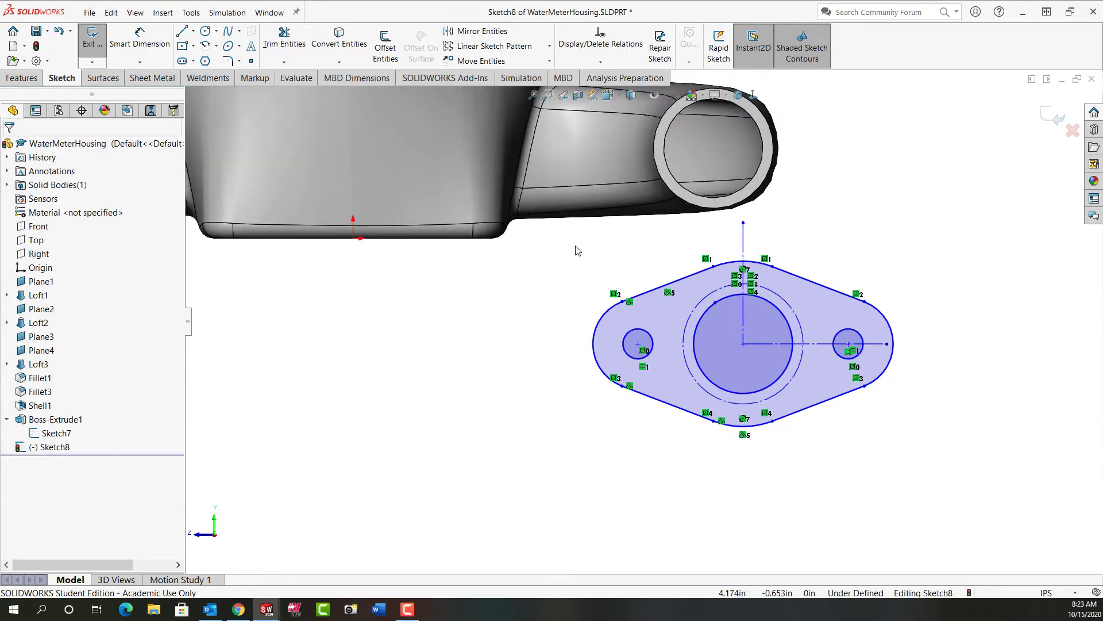
scroll(605, 189, up, 2)
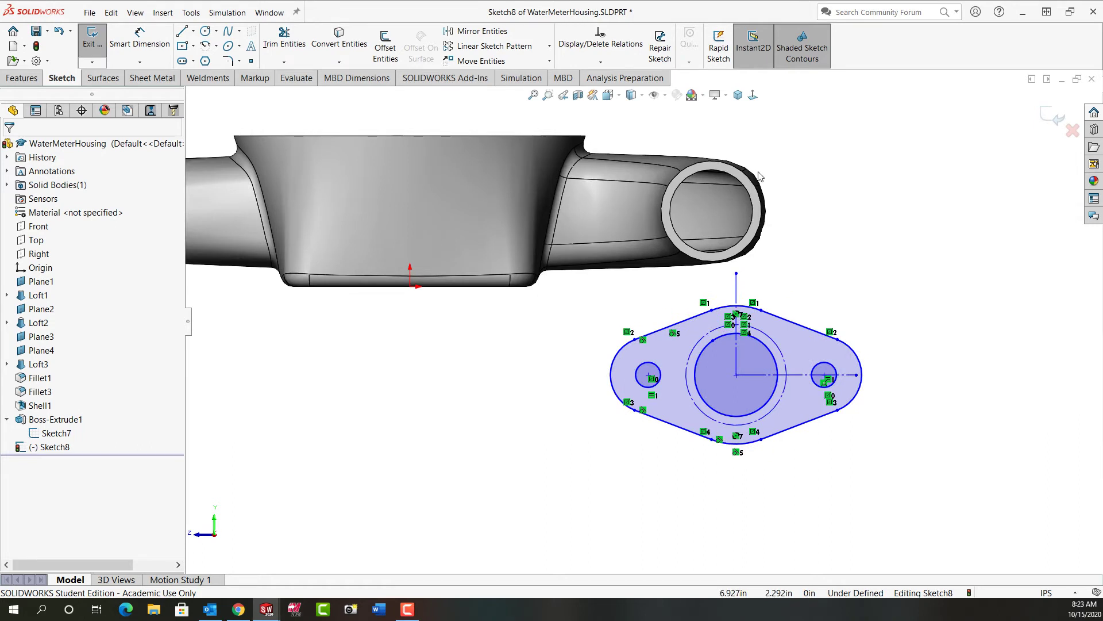
scroll(763, 196, down, 3)
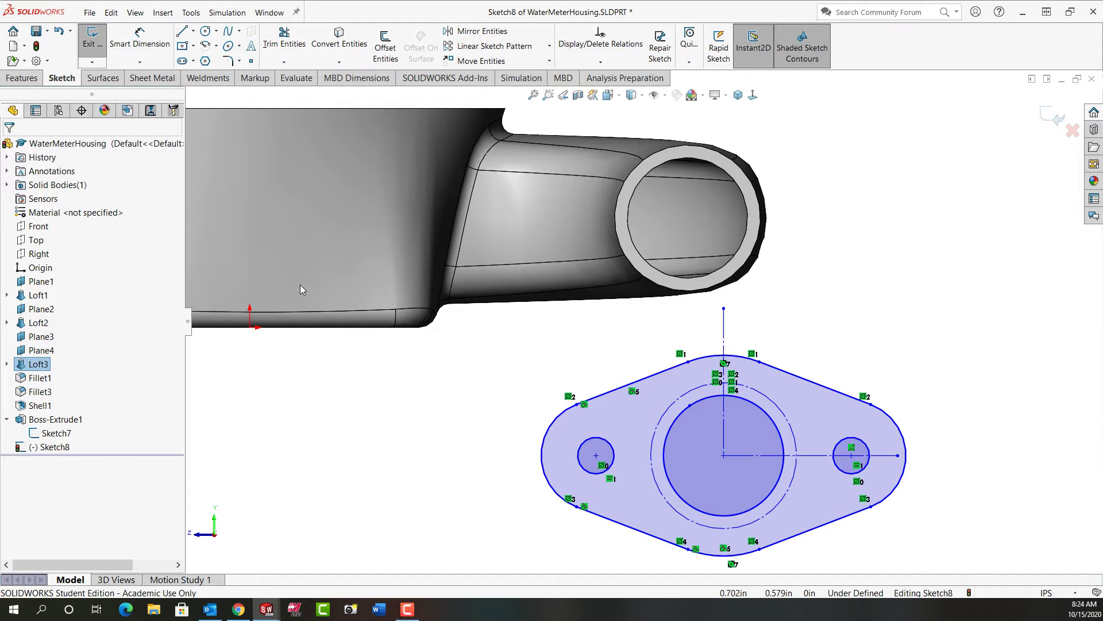
Expand Loft3 and make its pipe-end profile Sketch5 visible in the model
click(8, 365)
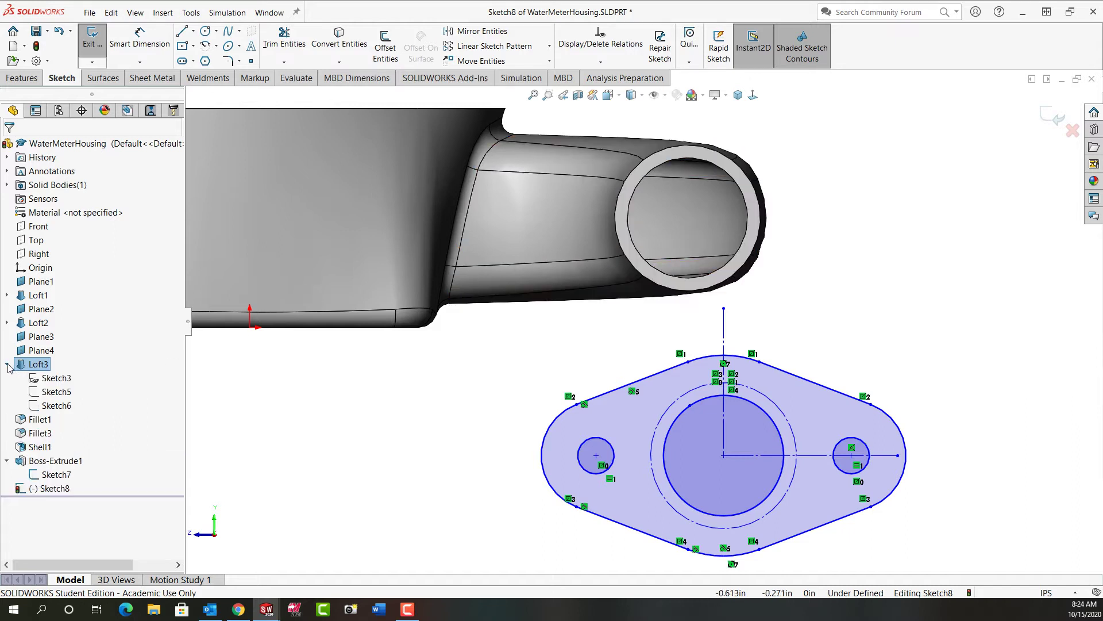
click(49, 392)
click(59, 372)
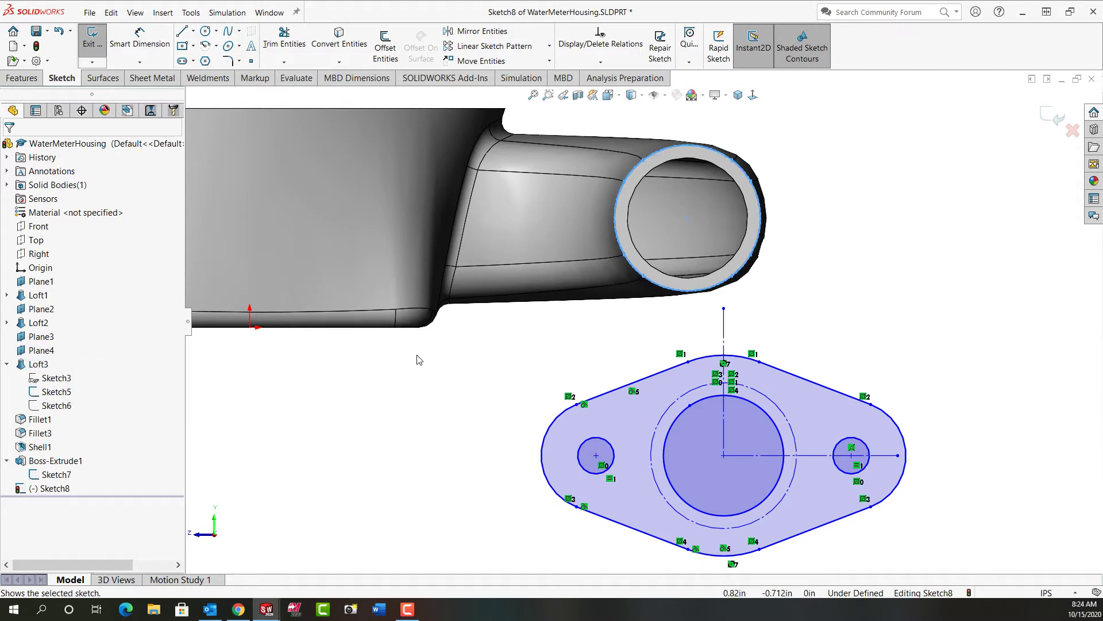
click(419, 360)
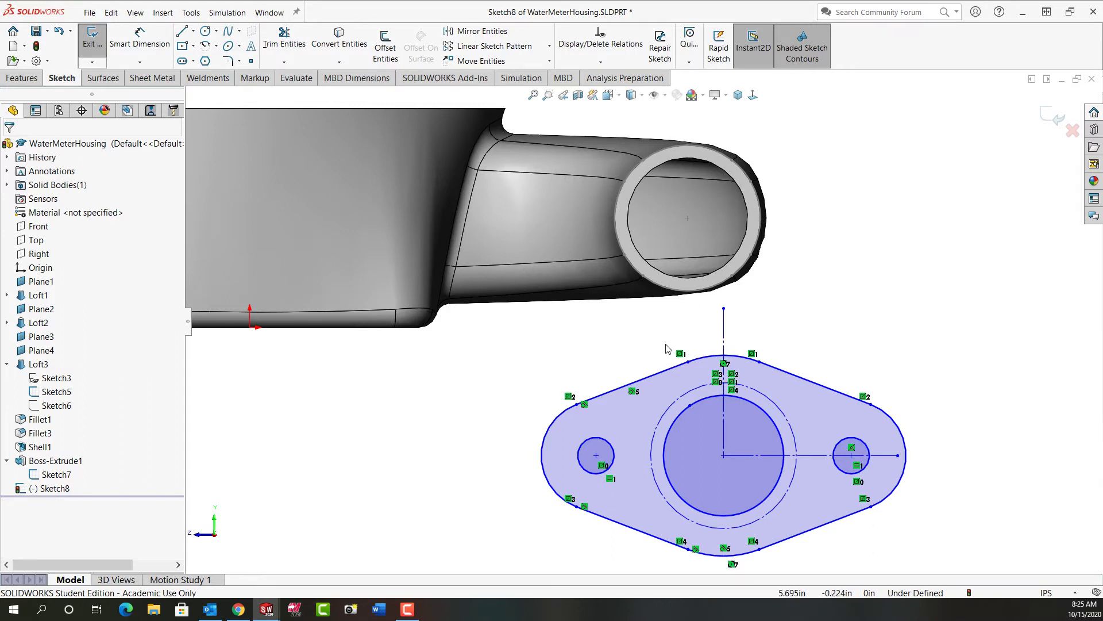
scroll(655, 333, up, 2)
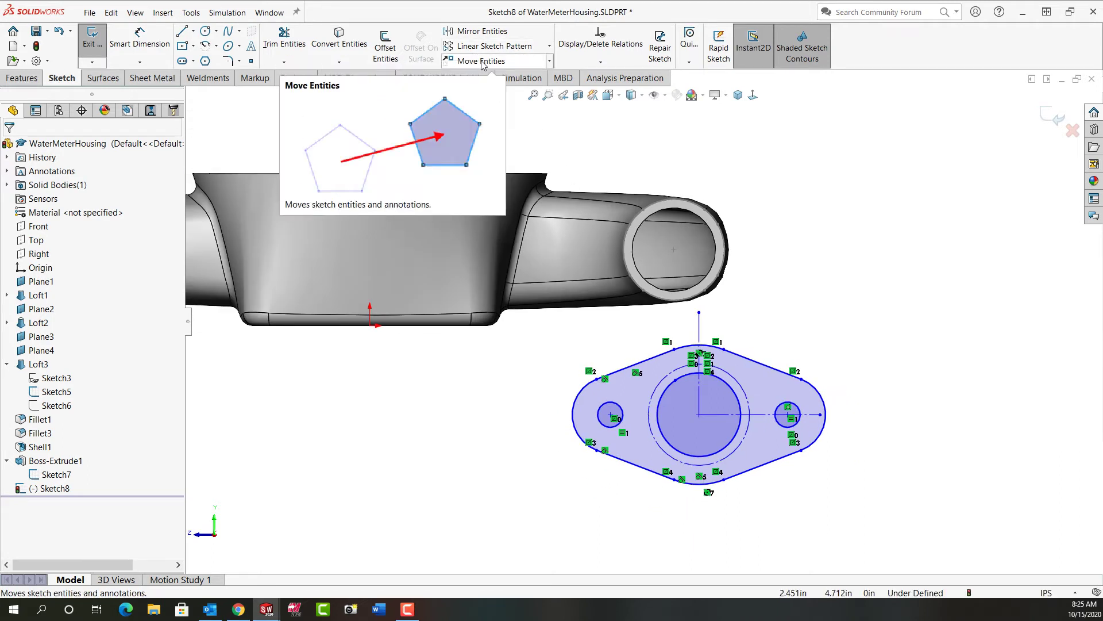
Rotate the entire pasted flange sketch 270° about the large circle's centre with Rotate Entities
click(550, 62)
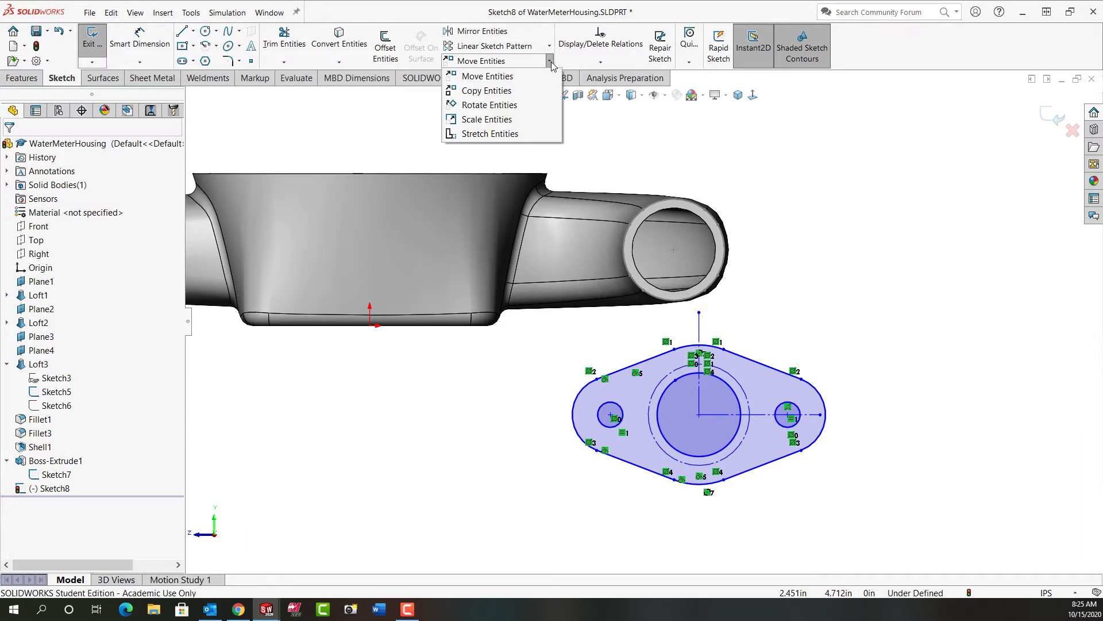
click(493, 105)
mouse_move(520, 296)
mouse_down()
mouse_move(574, 482)
mouse_move(763, 550)
mouse_move(862, 538)
mouse_up()
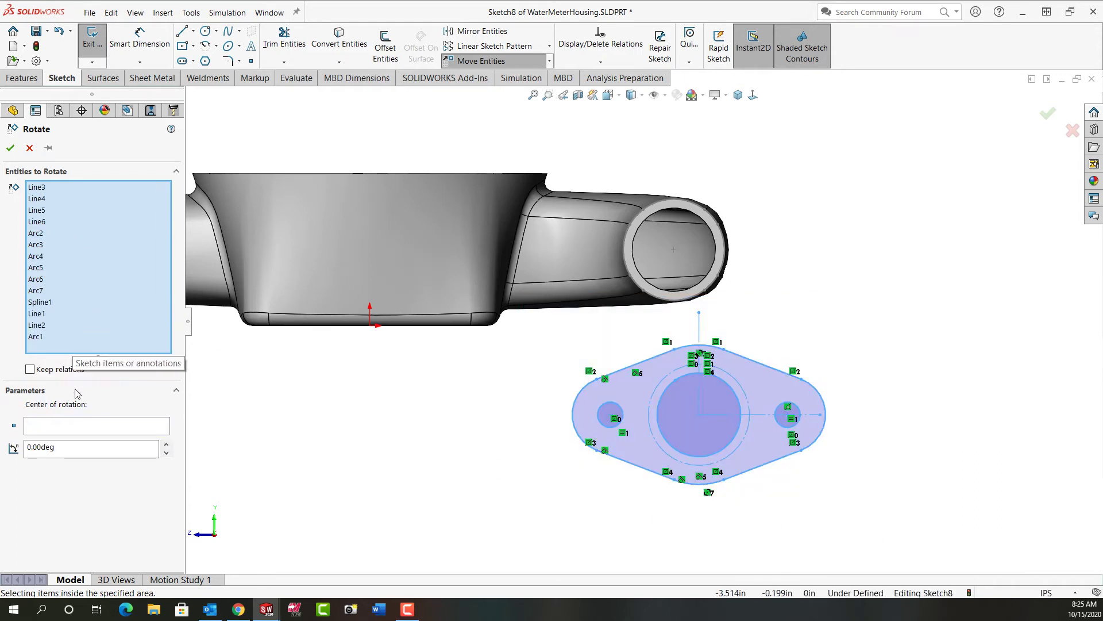
click(59, 428)
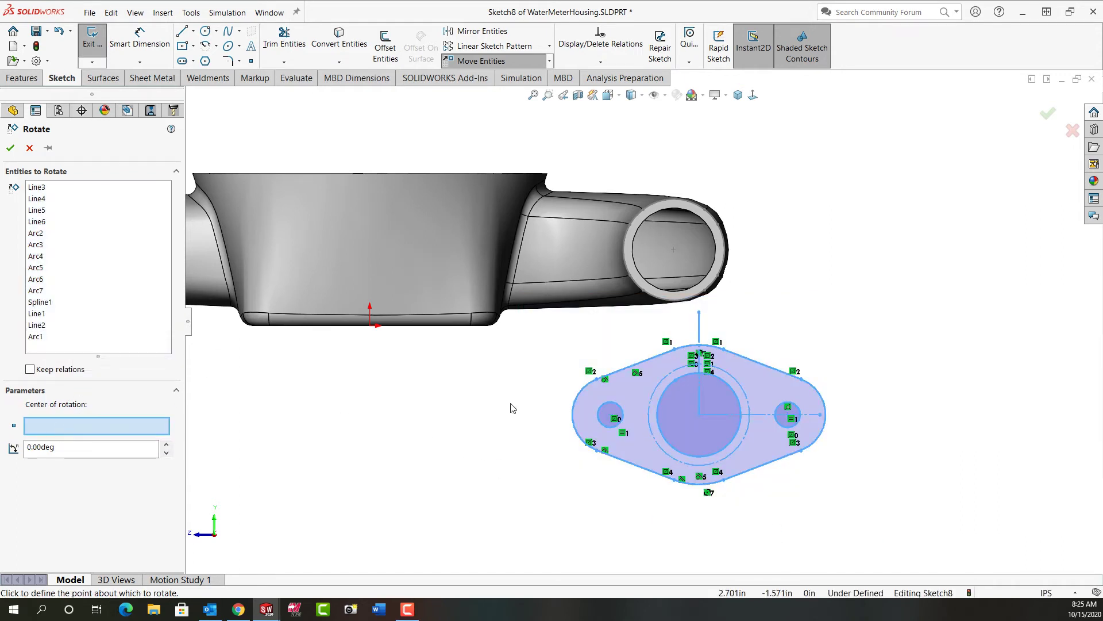
click(701, 418)
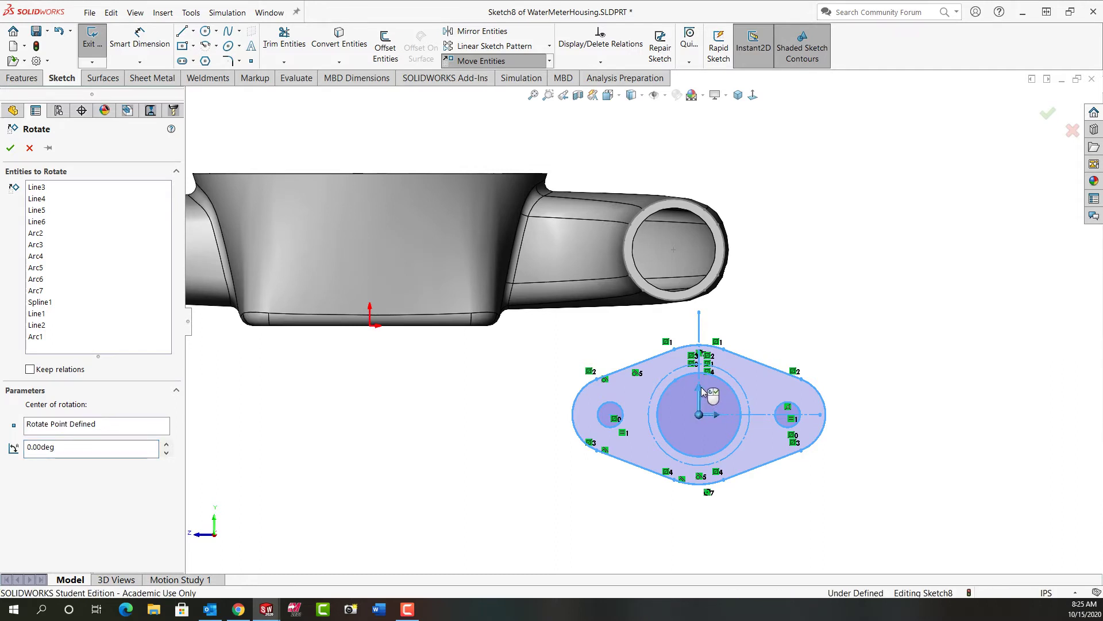
click(718, 413)
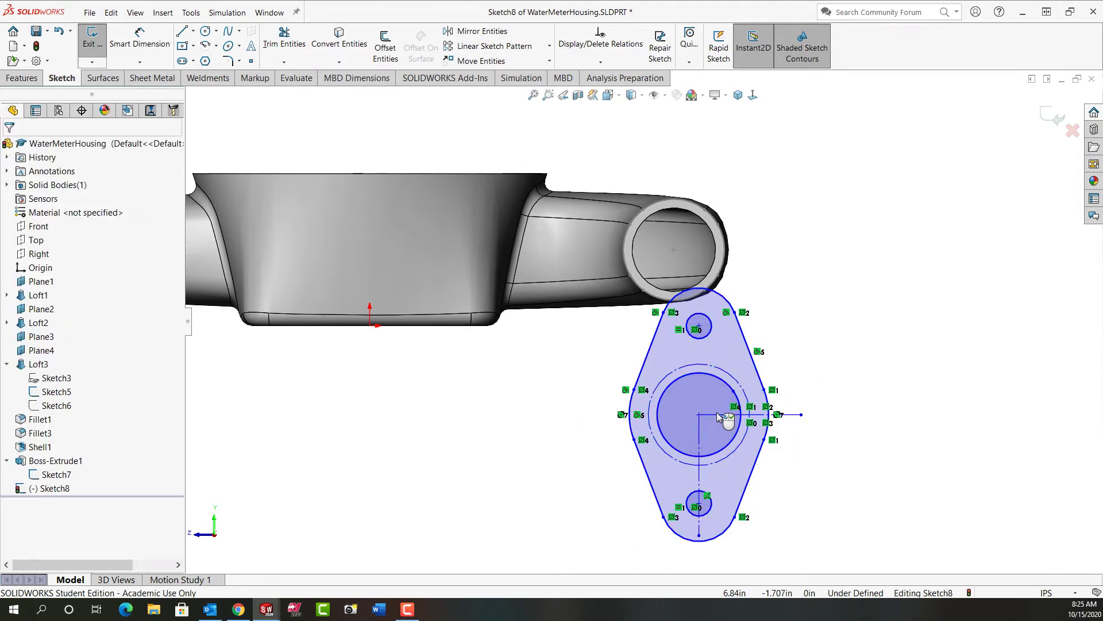
Constrain the flange's construction centerlines to vertical and horizontal
scroll(643, 323, up, 1)
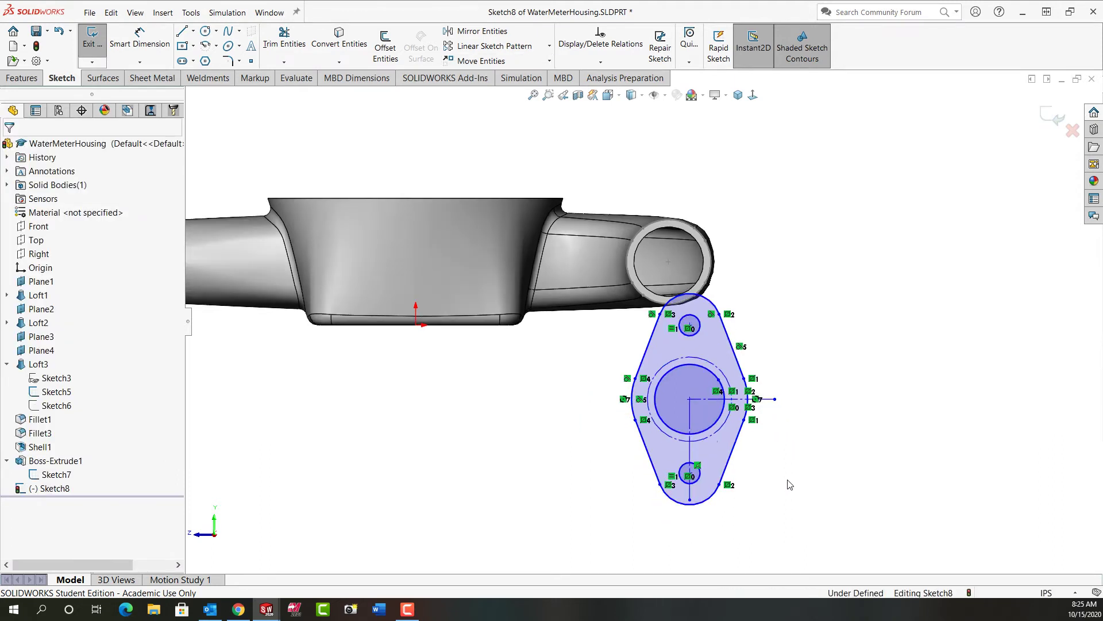
click(690, 422)
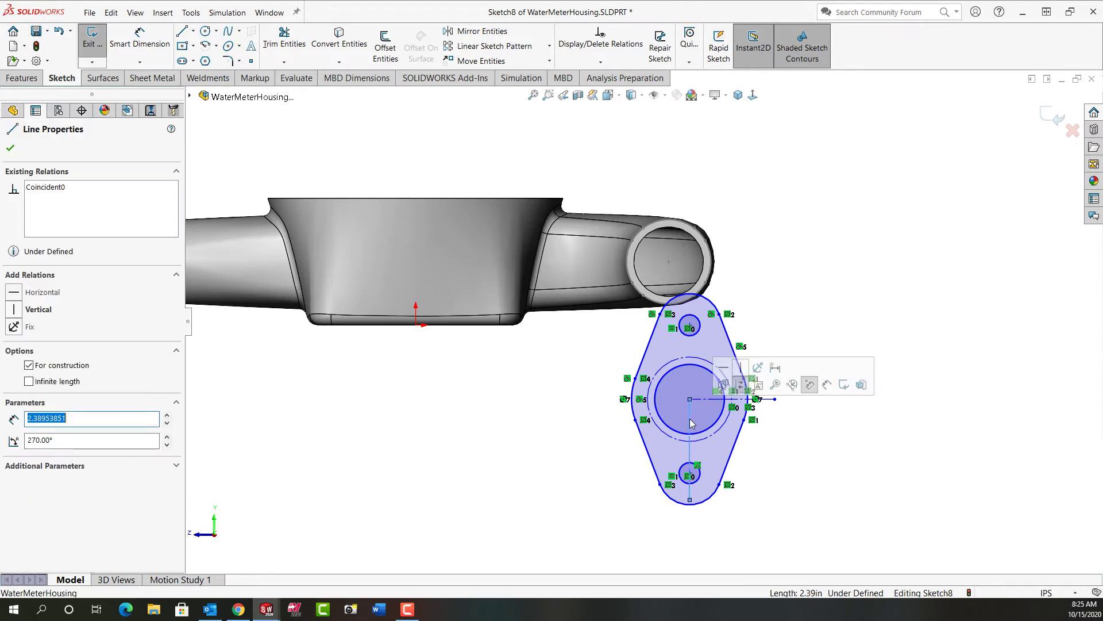
click(742, 369)
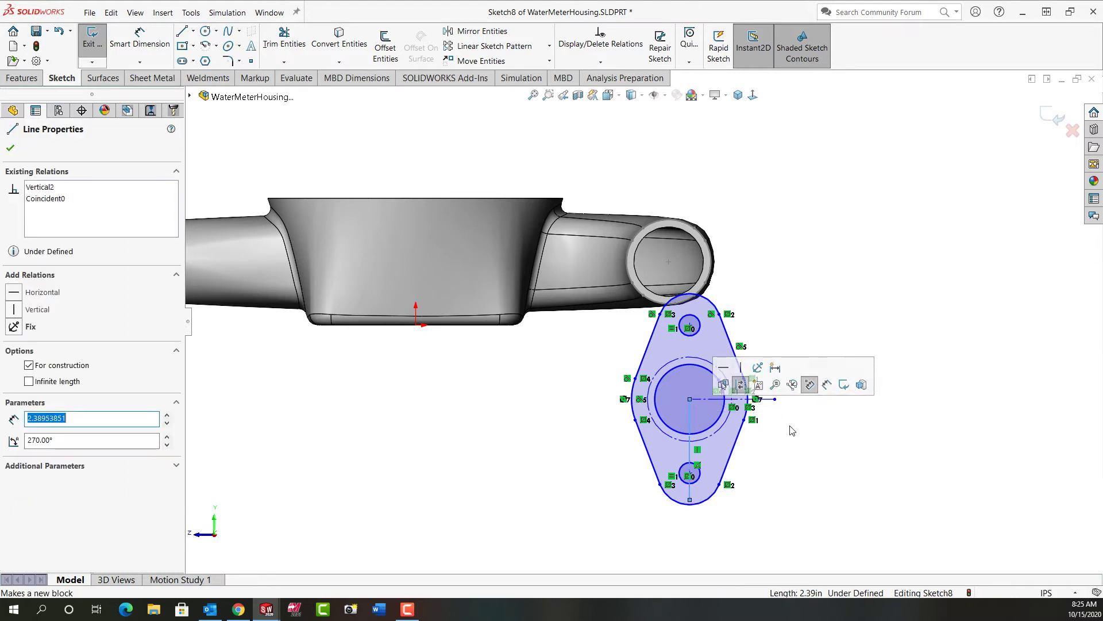
click(791, 429)
click(709, 402)
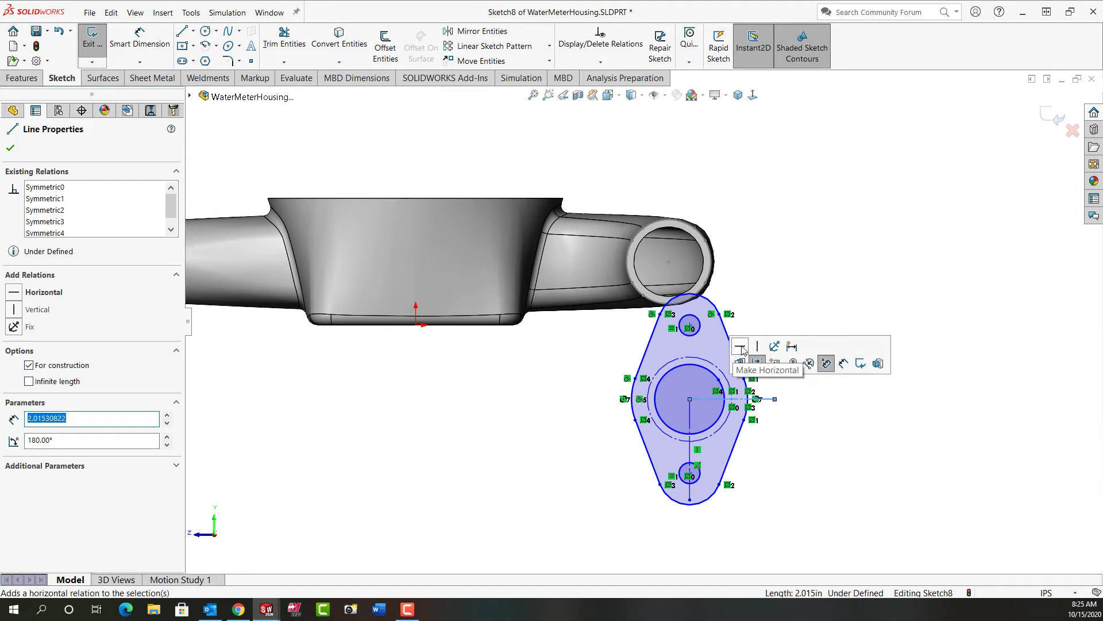
click(742, 349)
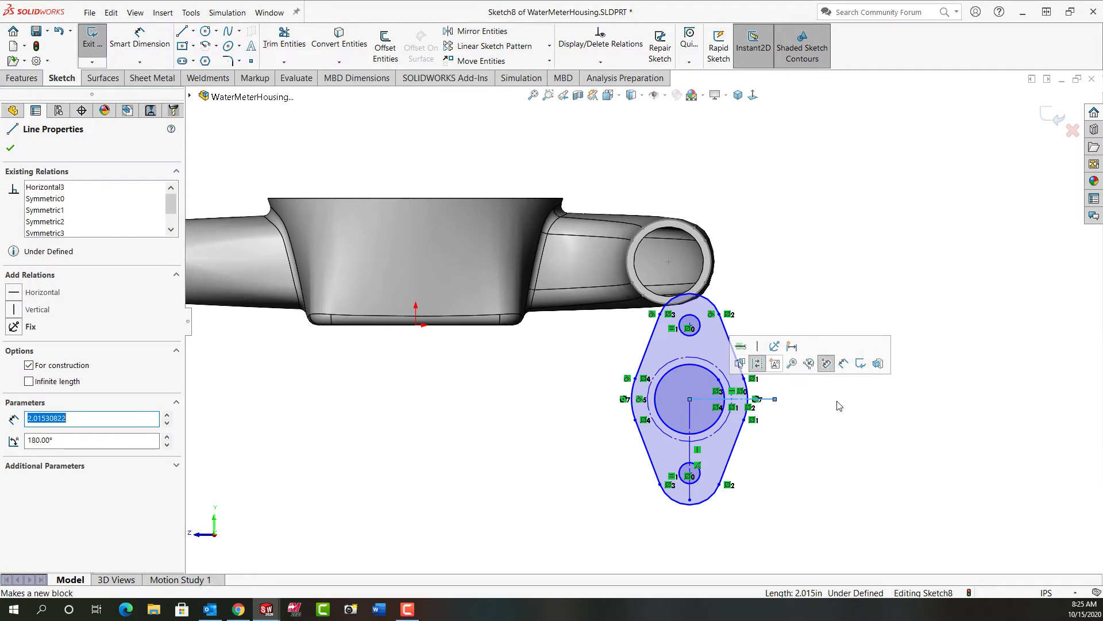
Align the bolt-hole centres vertically and make the bore centre coincident with the pipe-hole centre
click(690, 325)
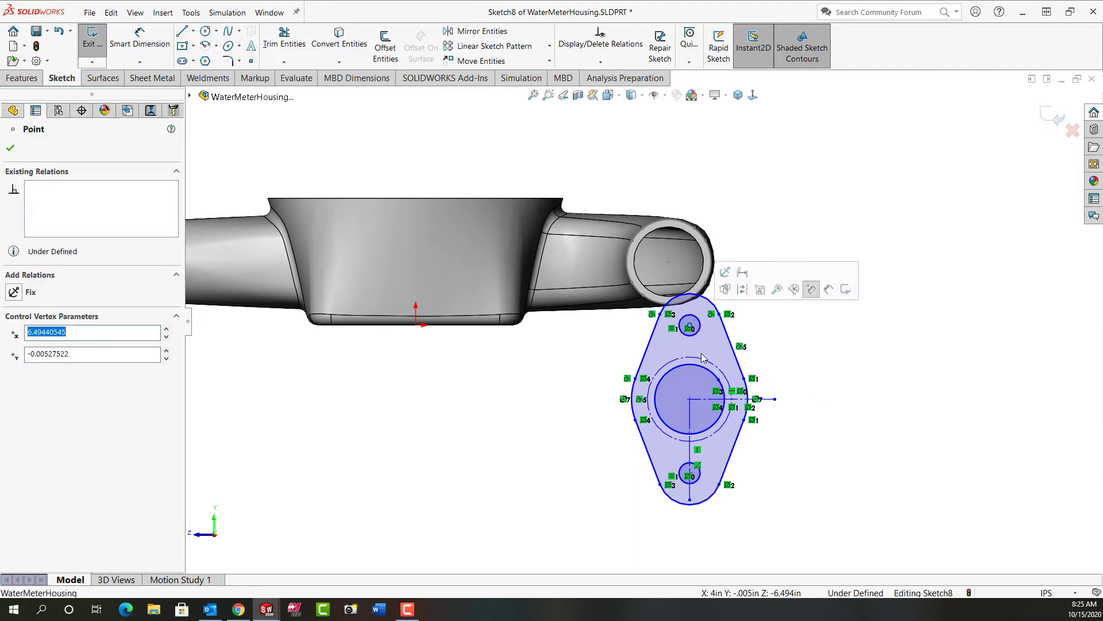
ctrl+click(690, 474)
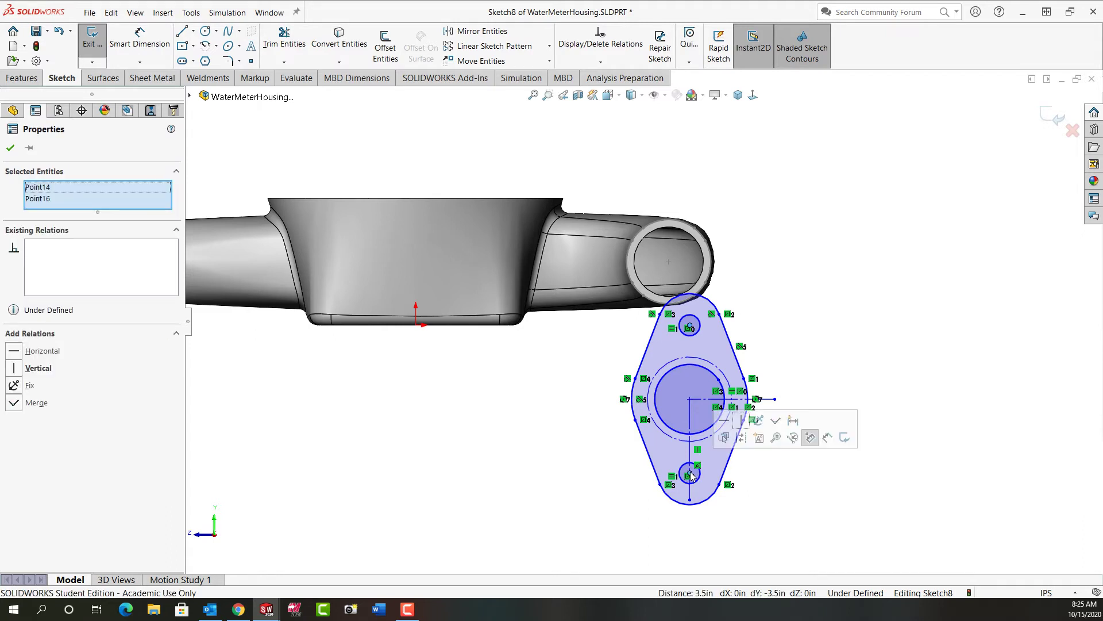
click(743, 424)
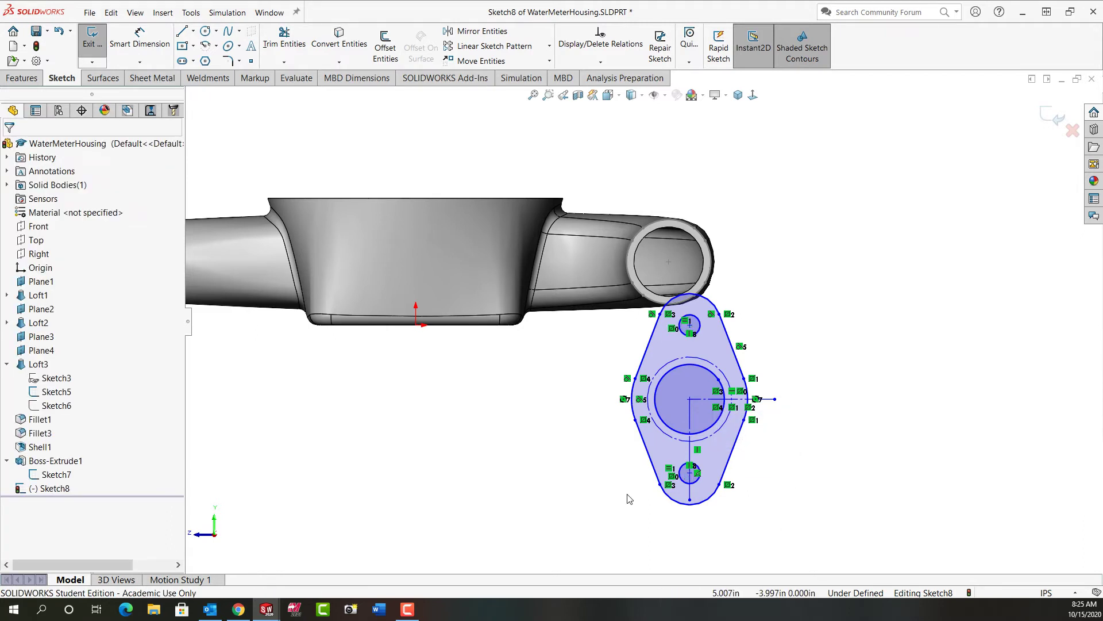
click(690, 400)
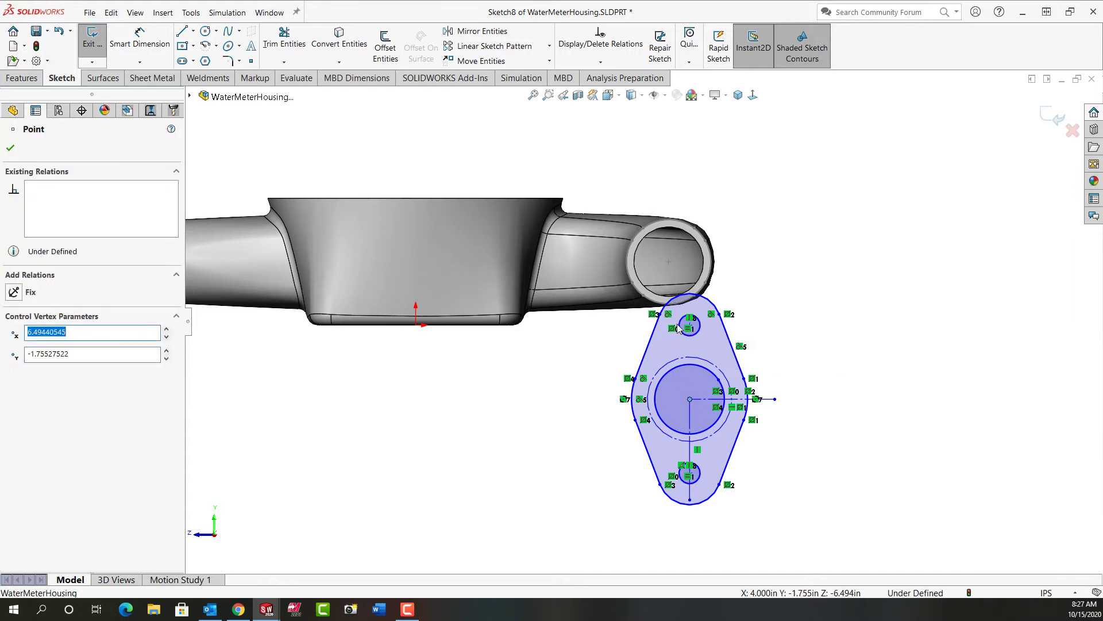
ctrl+click(668, 261)
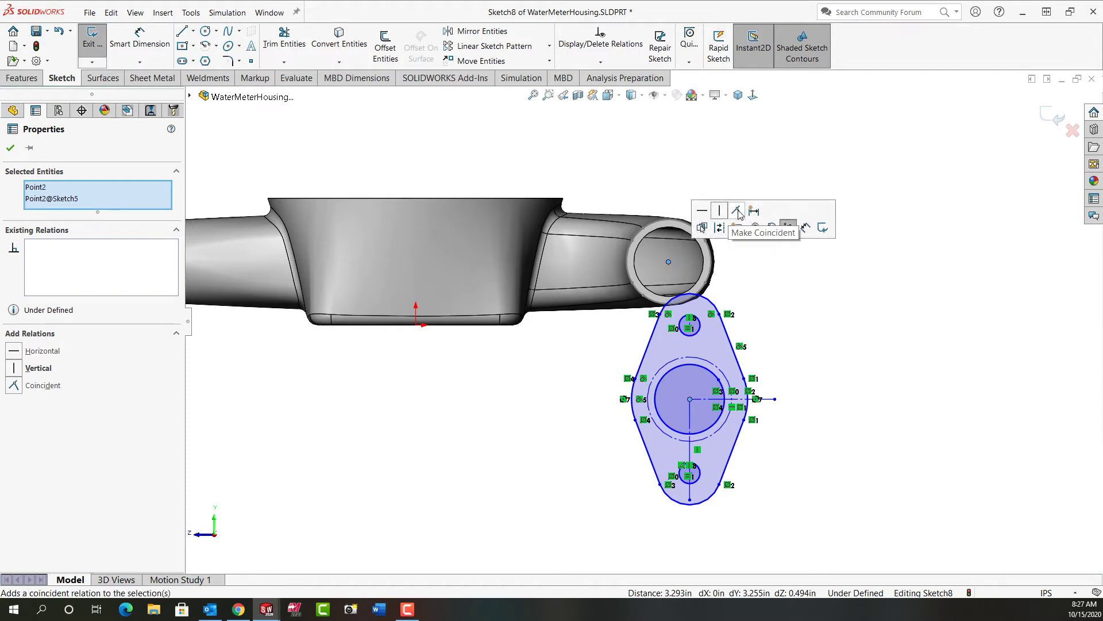
click(738, 211)
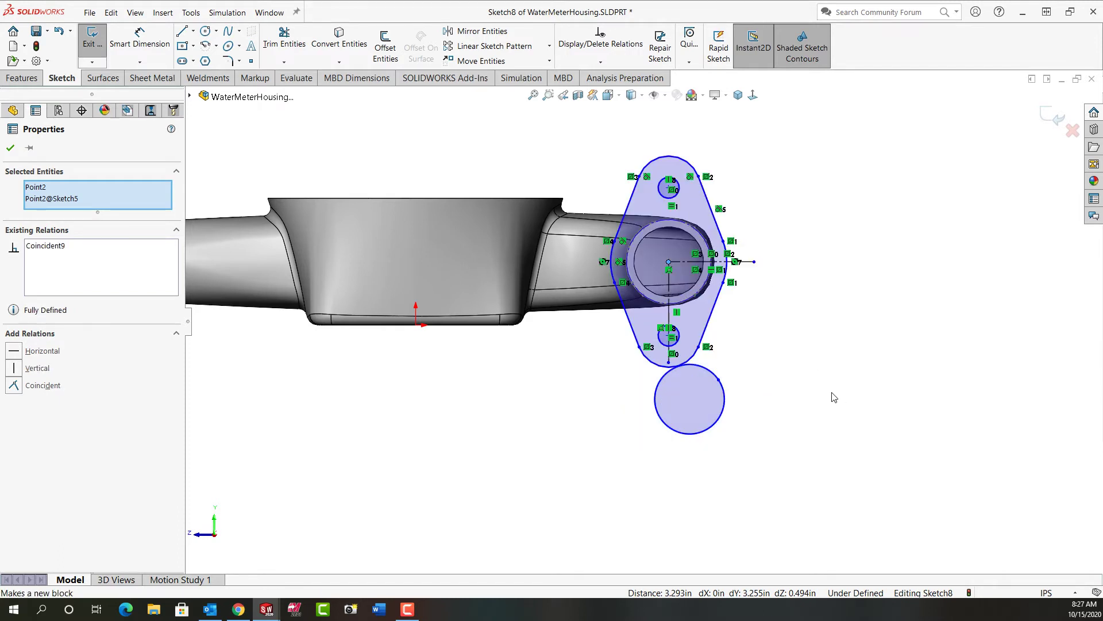
click(834, 397)
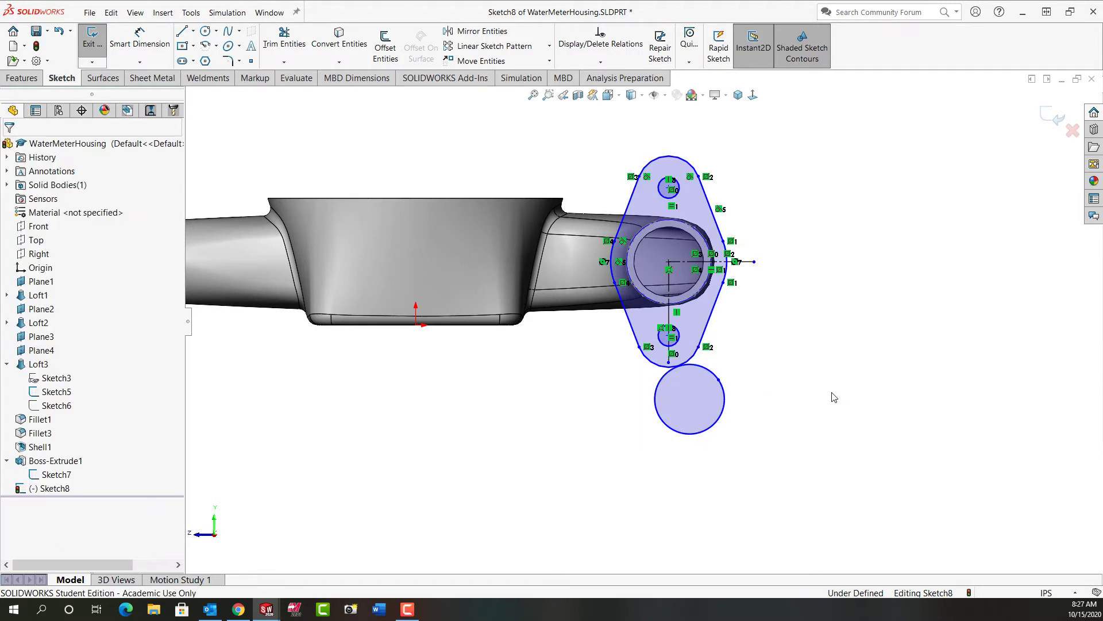
click(708, 431)
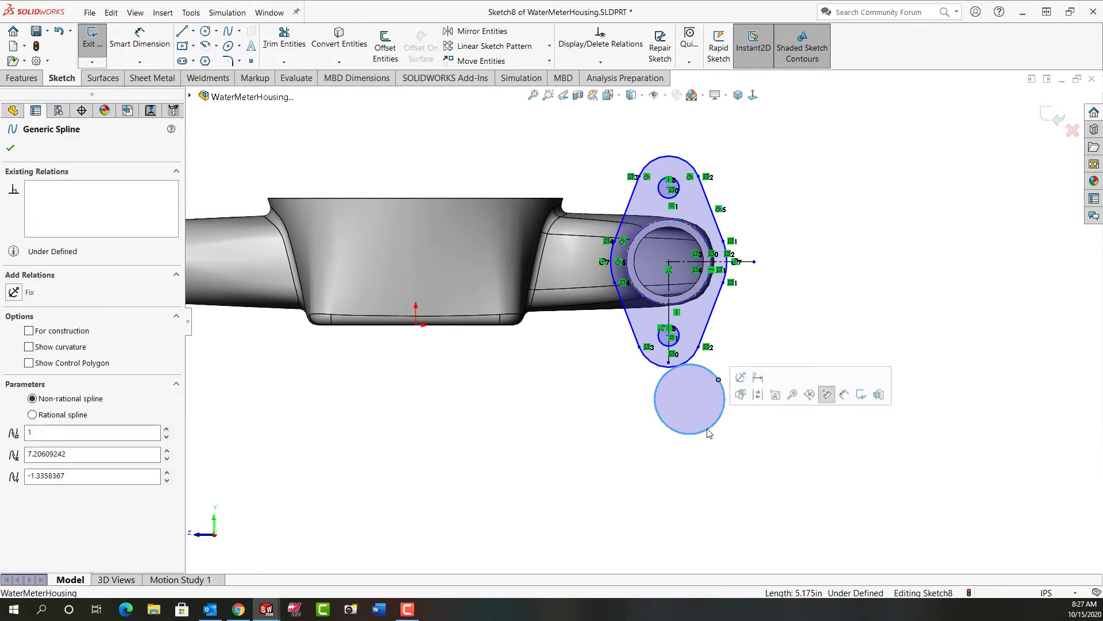
Delete the leftover circle beneath the flange and zoom in on Sketch8
key(Delete)
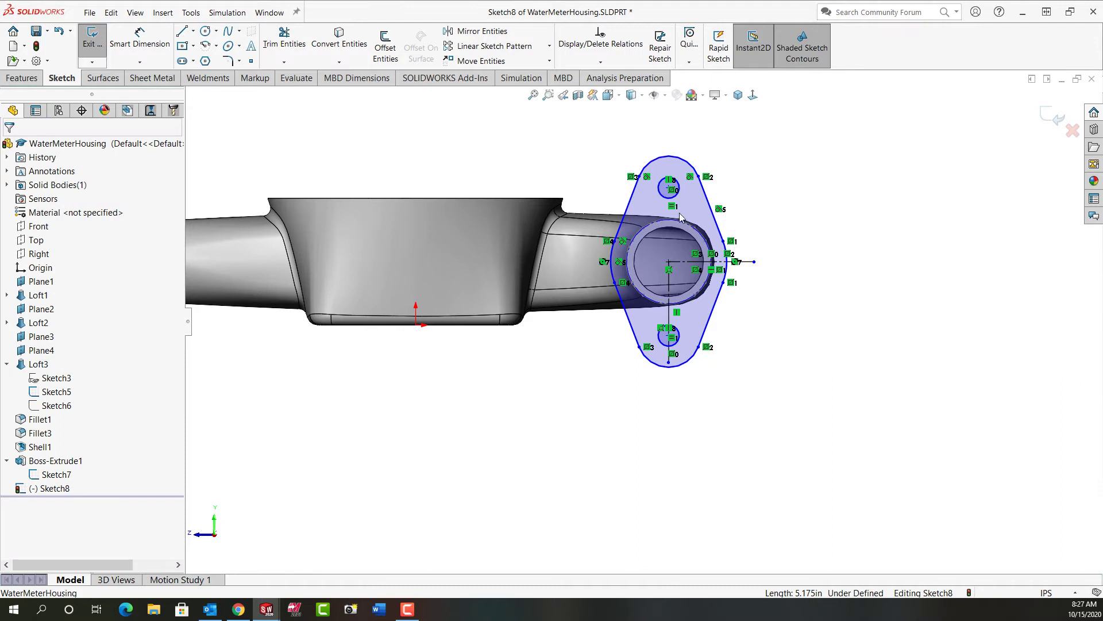
scroll(681, 215, down, 2)
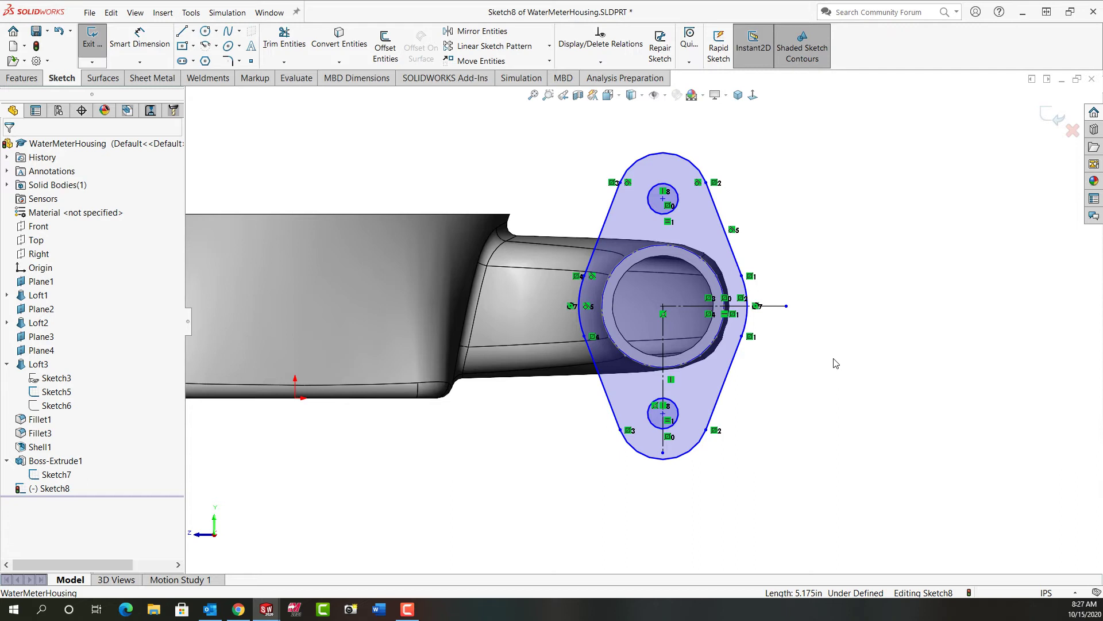
Dimension the lower bolt hole ⌀0.500, the bottom end arc R0.750, and 5.000 between the end arcs
key(d)
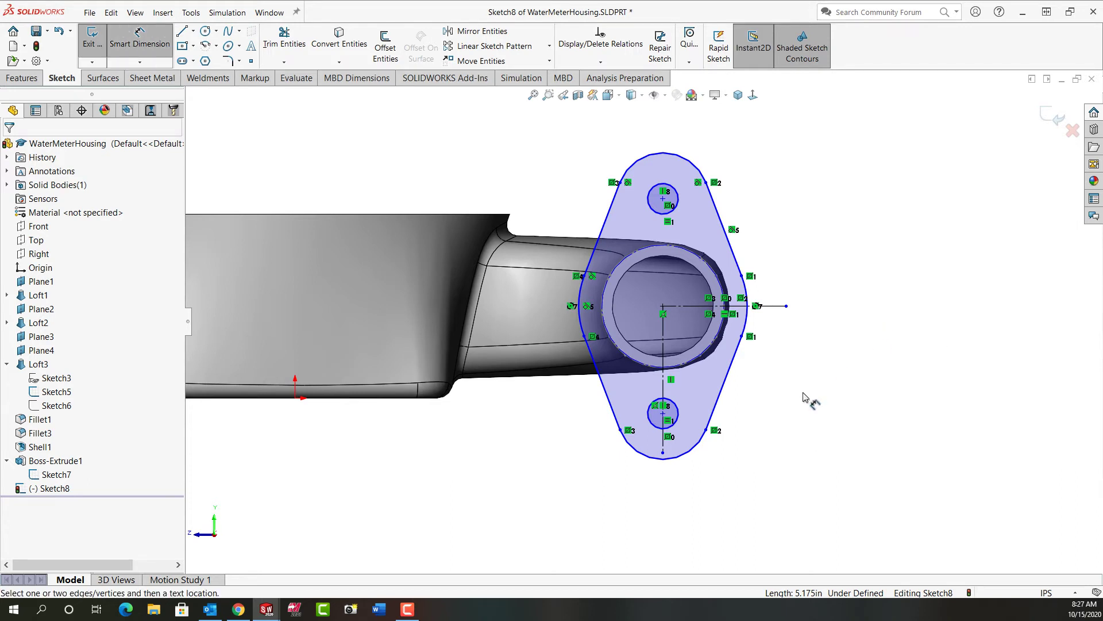
click(678, 423)
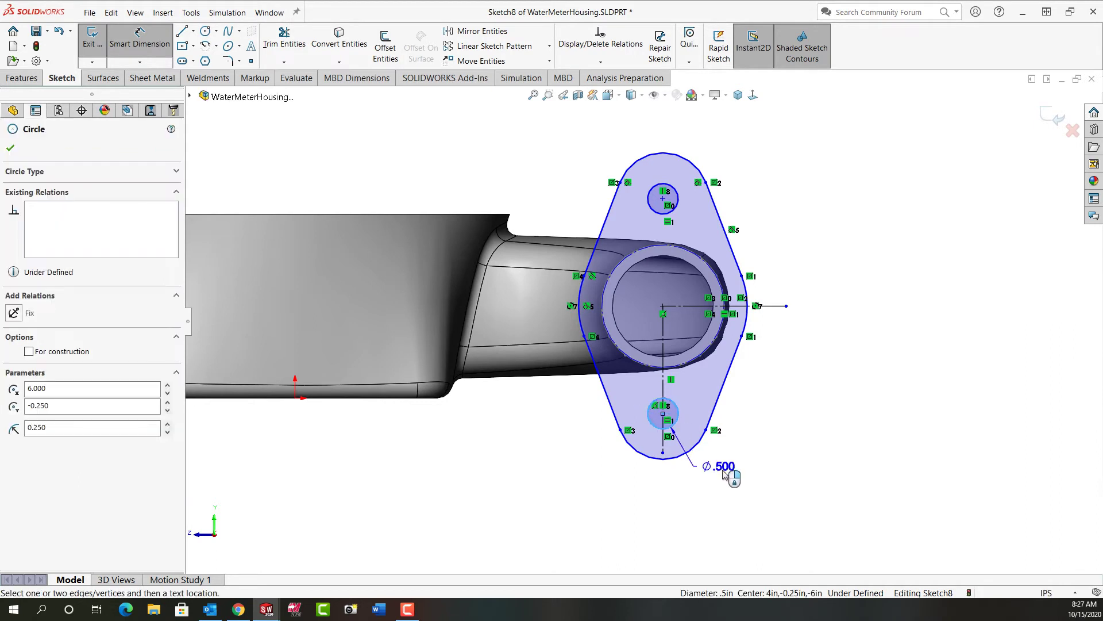
click(731, 474)
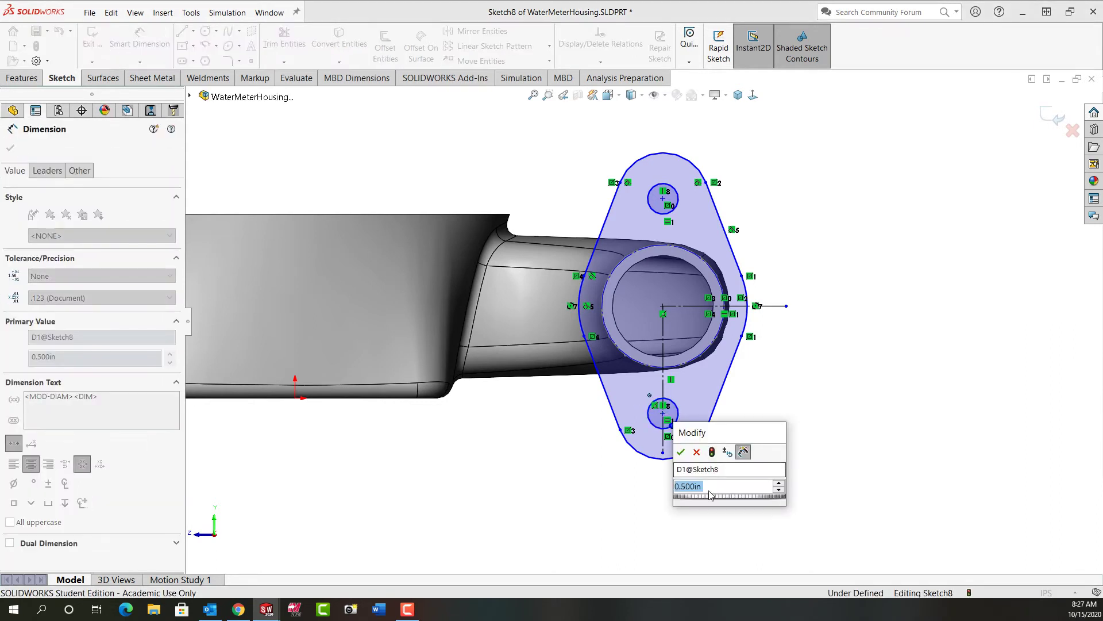
click(682, 452)
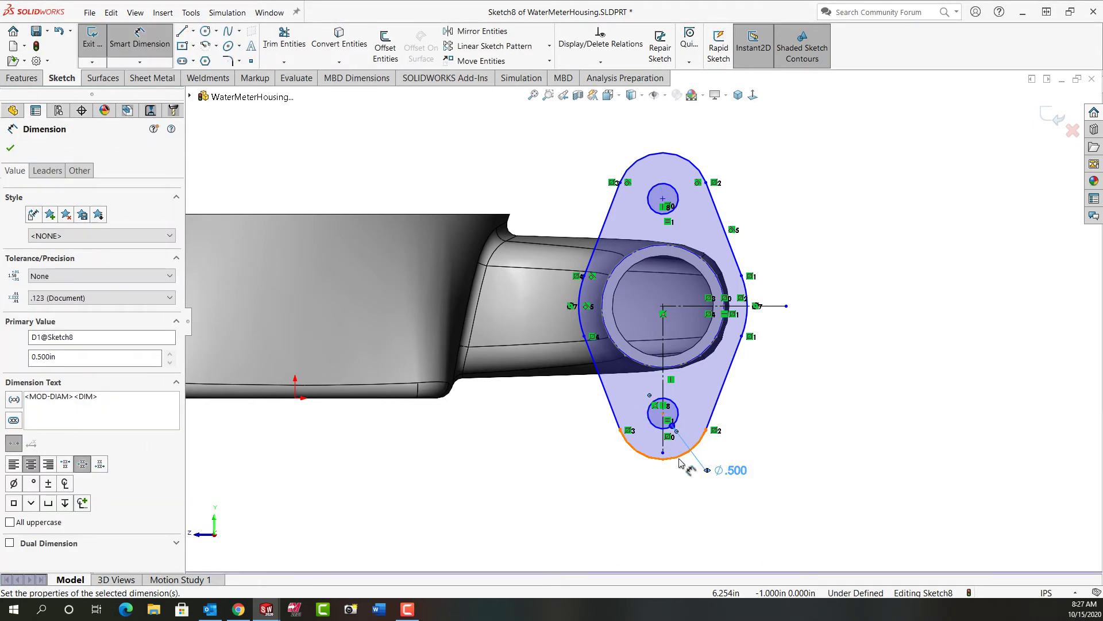
click(684, 456)
click(726, 504)
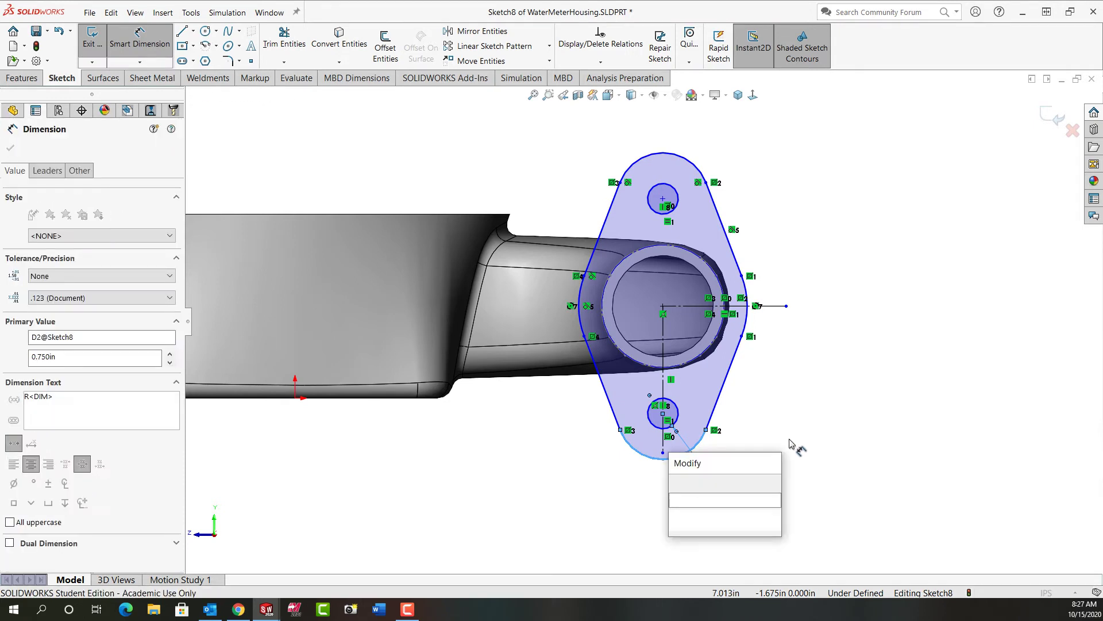
click(676, 482)
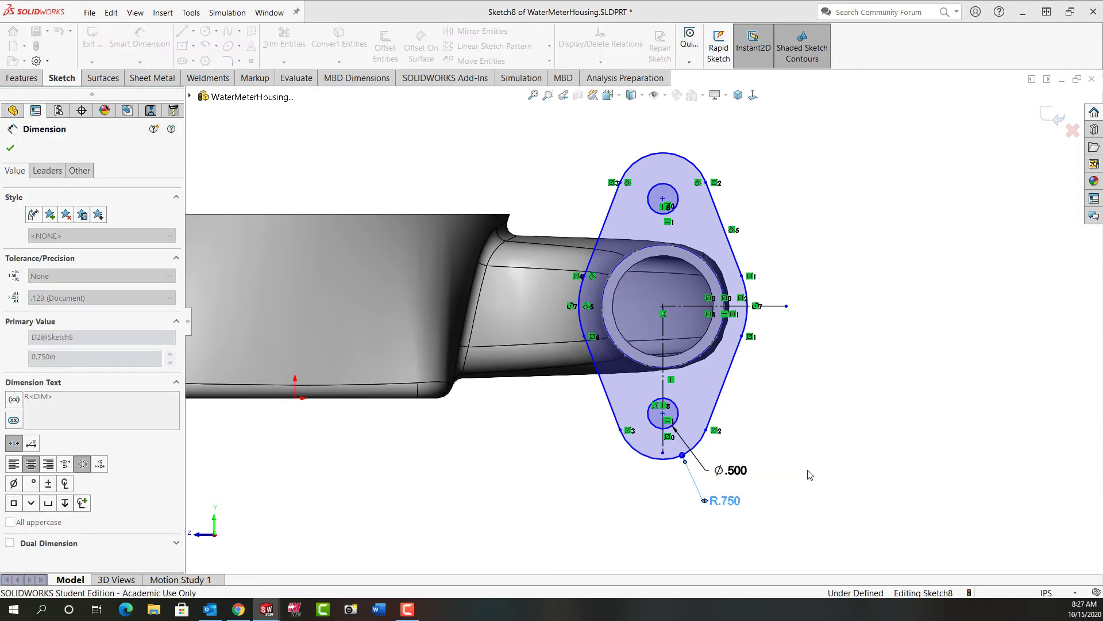
click(670, 153)
click(655, 459)
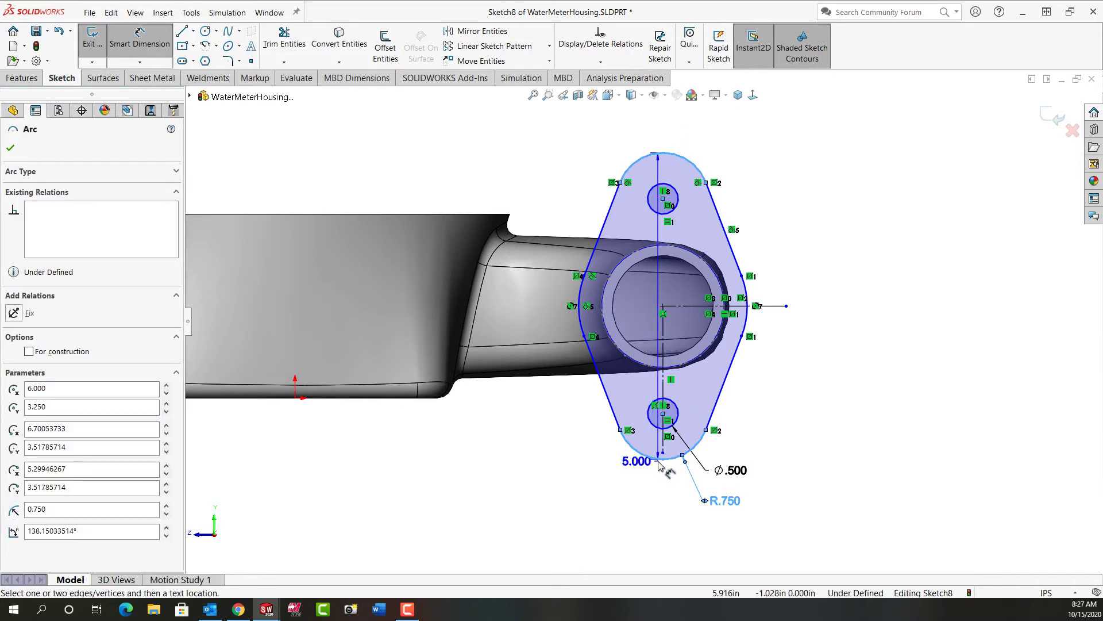
click(832, 389)
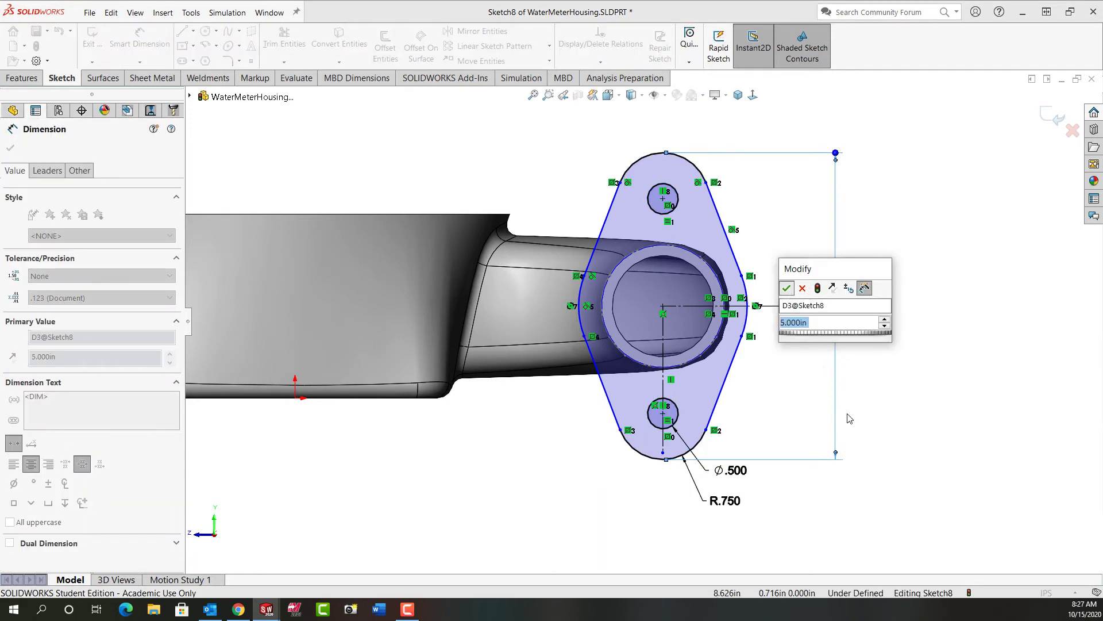
key(Return)
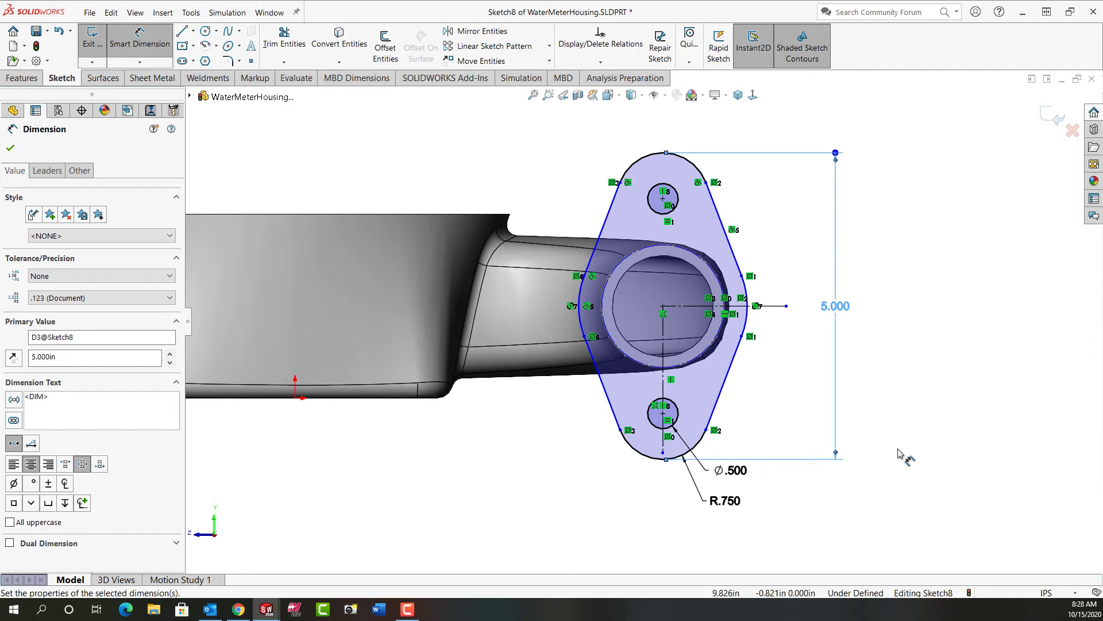
key(Escape)
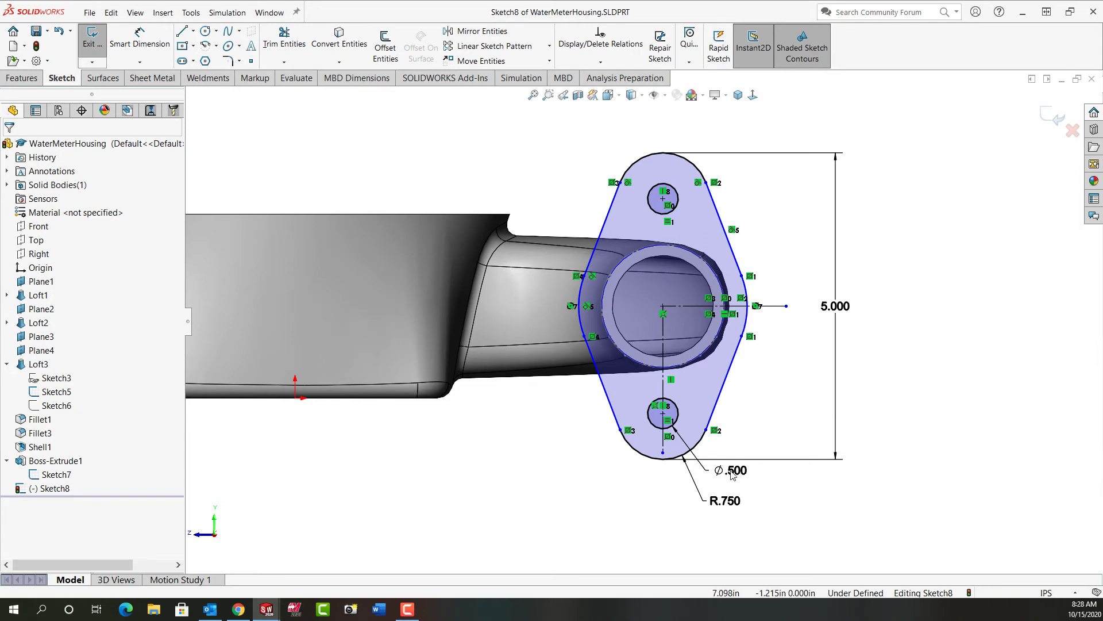
Move the ⌀.500 dimension beside the lower hole and nudge the lower-right sketch point
drag(731, 473, 767, 401)
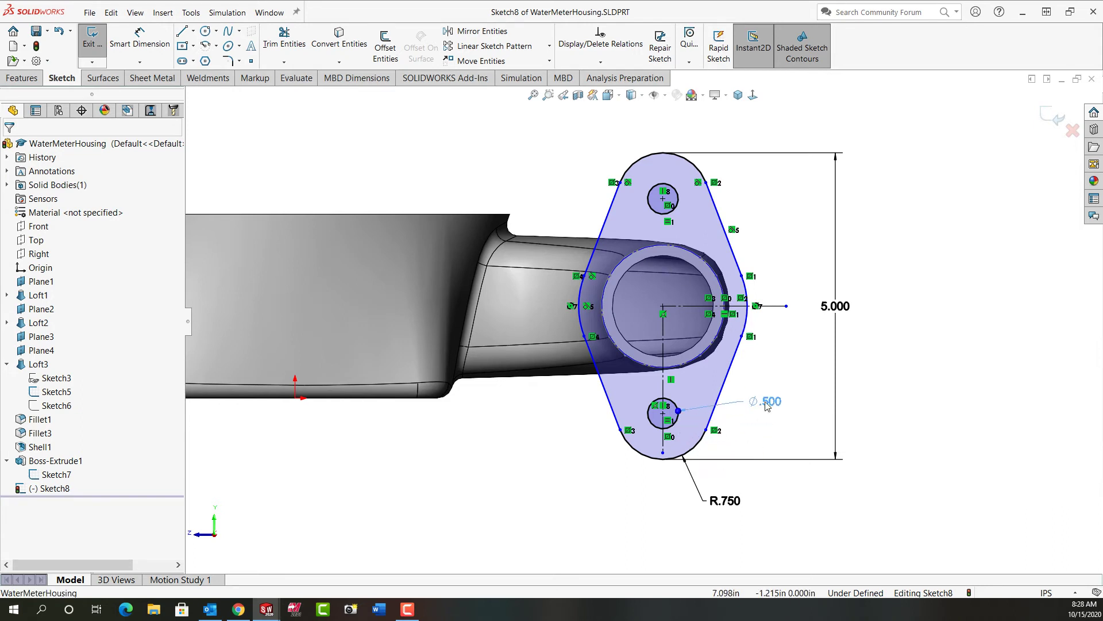
click(706, 431)
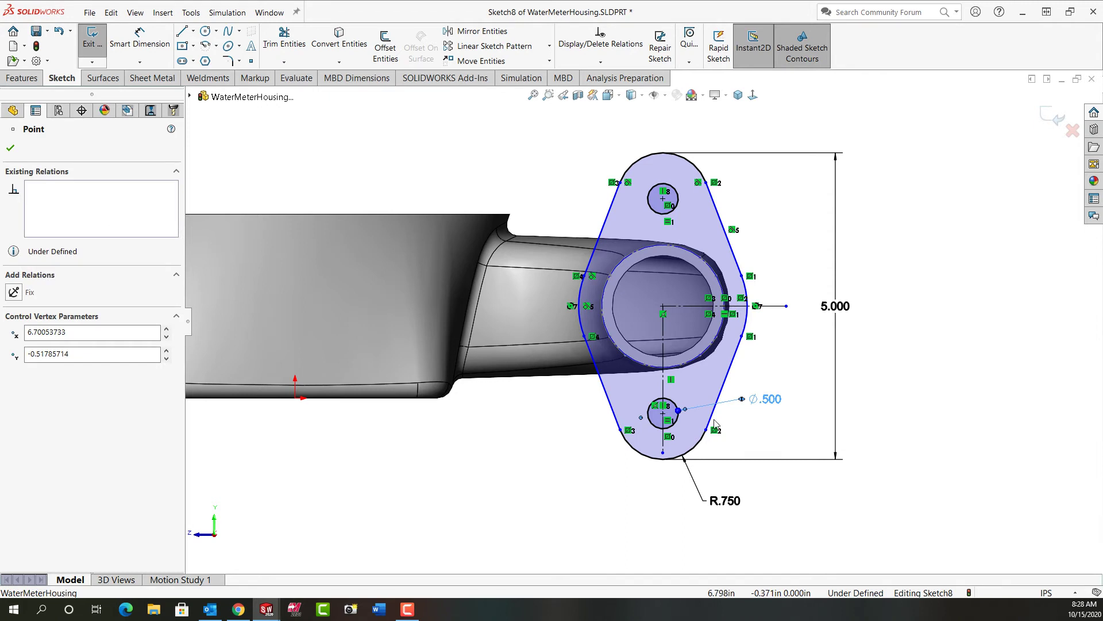
mouse_move(706, 430)
mouse_down()
mouse_move(685, 430)
mouse_move(706, 430)
mouse_up()
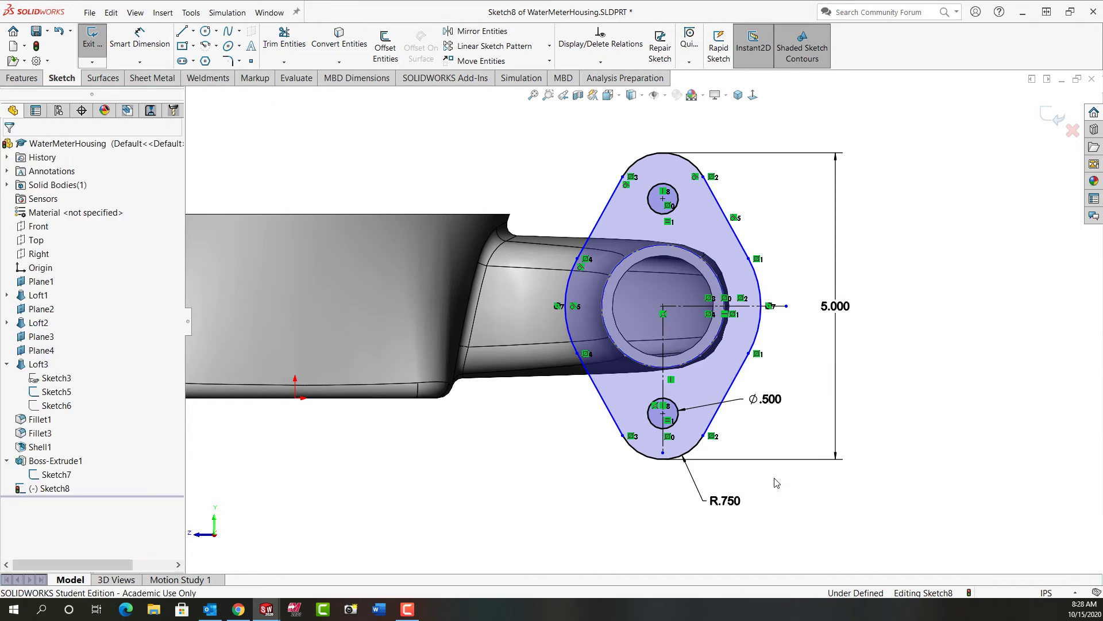
click(706, 430)
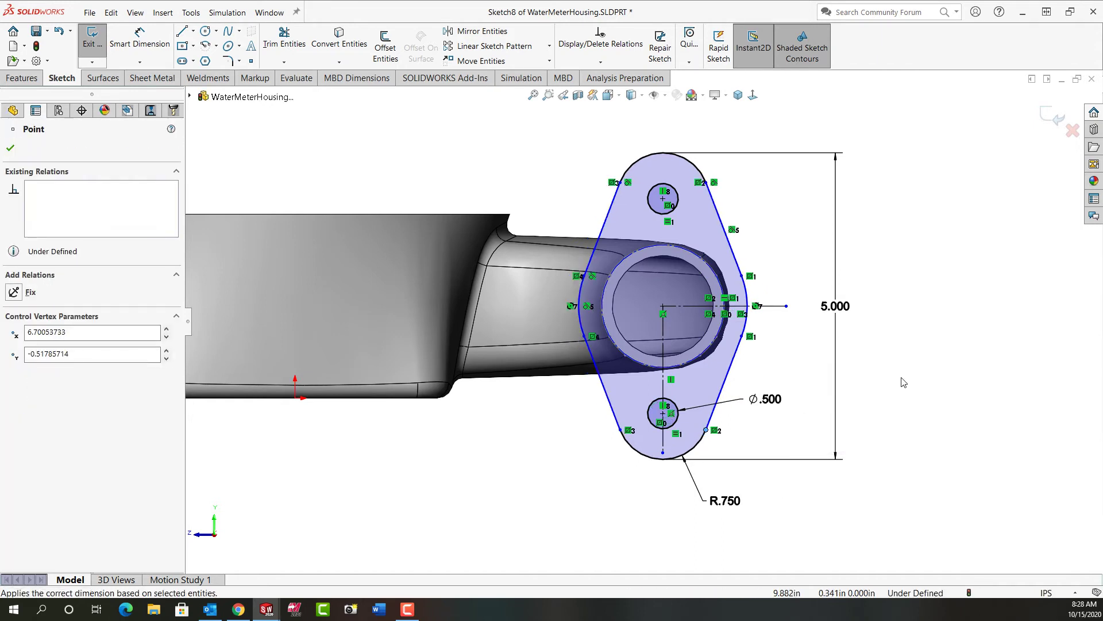
Dimension the flange's left arc with a 1.375 in radius
key(d)
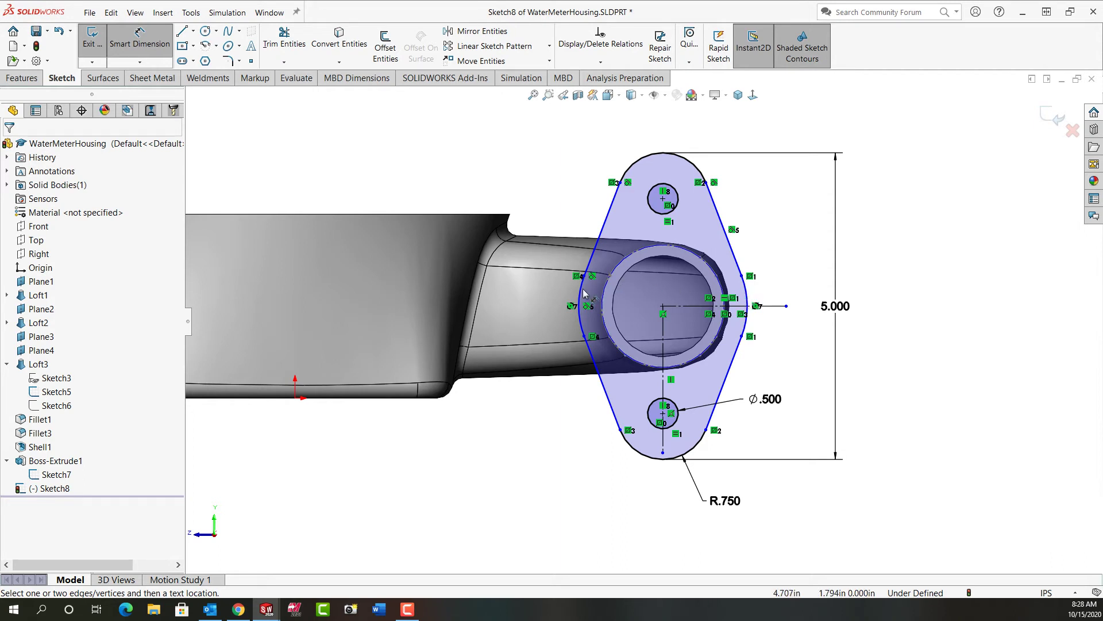
click(583, 326)
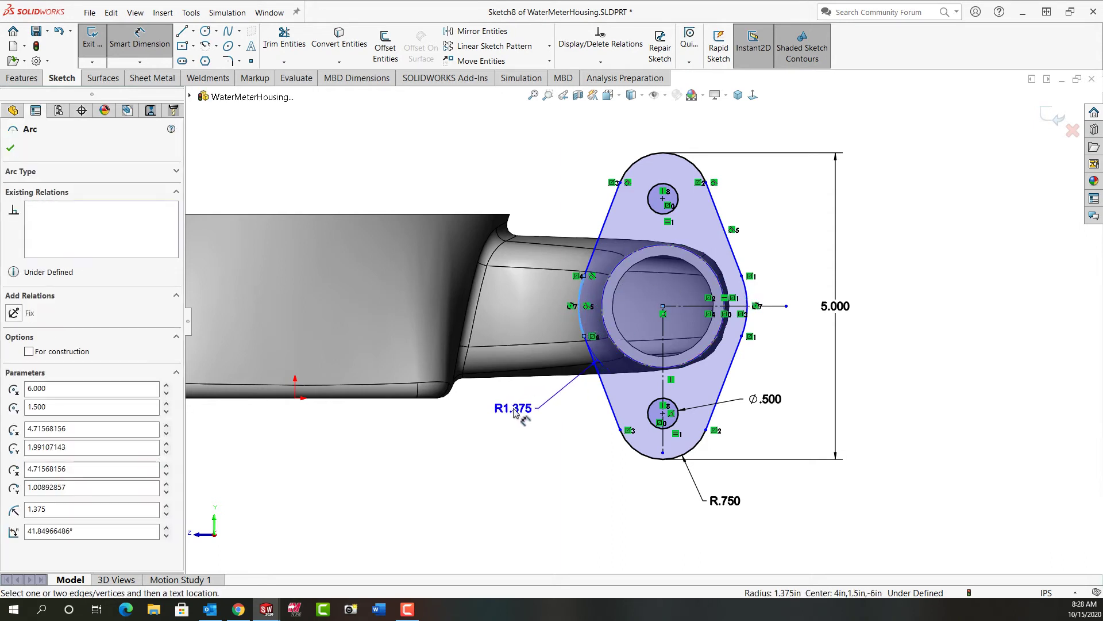
click(508, 414)
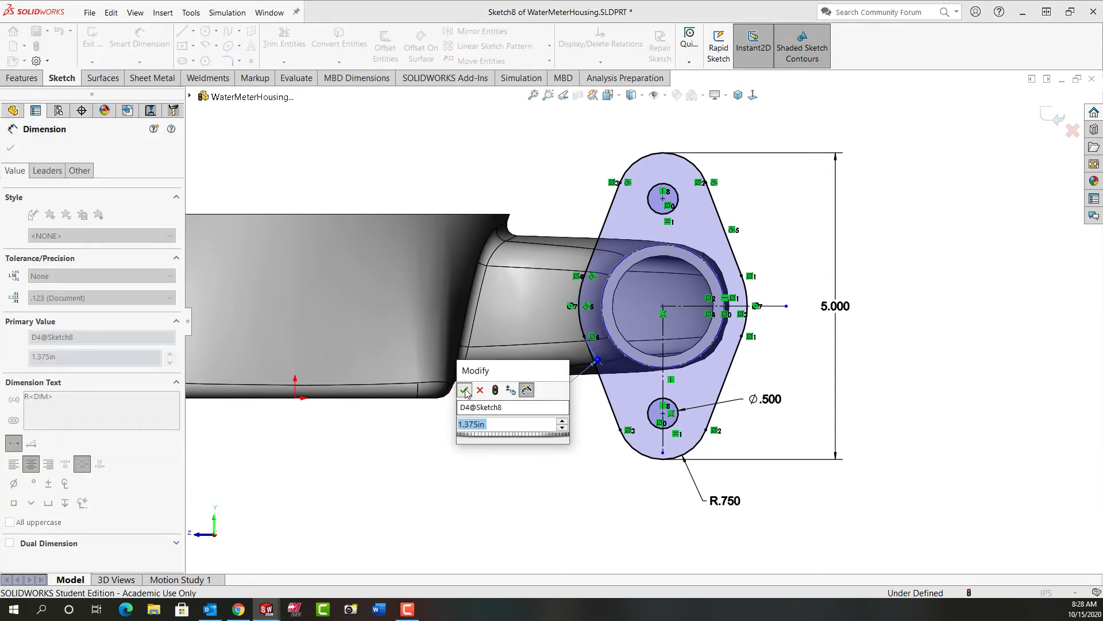
key(Return)
key(Escape)
key(Escape)
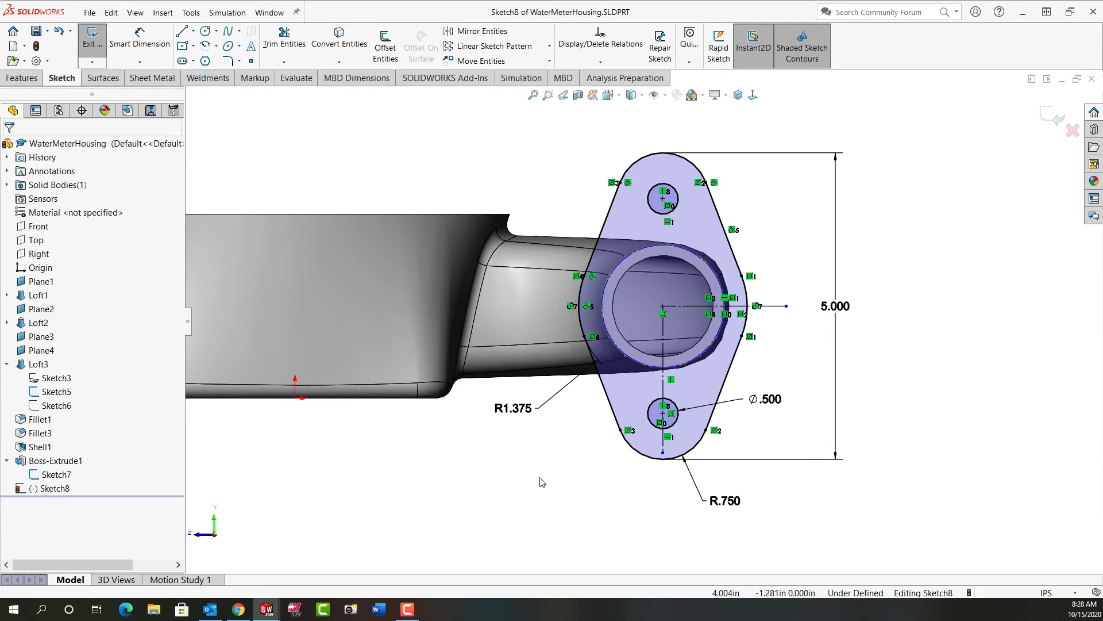
Make the flange's bore circle coradial with Sketch5's inner pipe arc, fully defining Sketch8
mouse_move(540, 481)
middle_down()
mouse_move(517, 496)
mouse_move(535, 505)
middle_up()
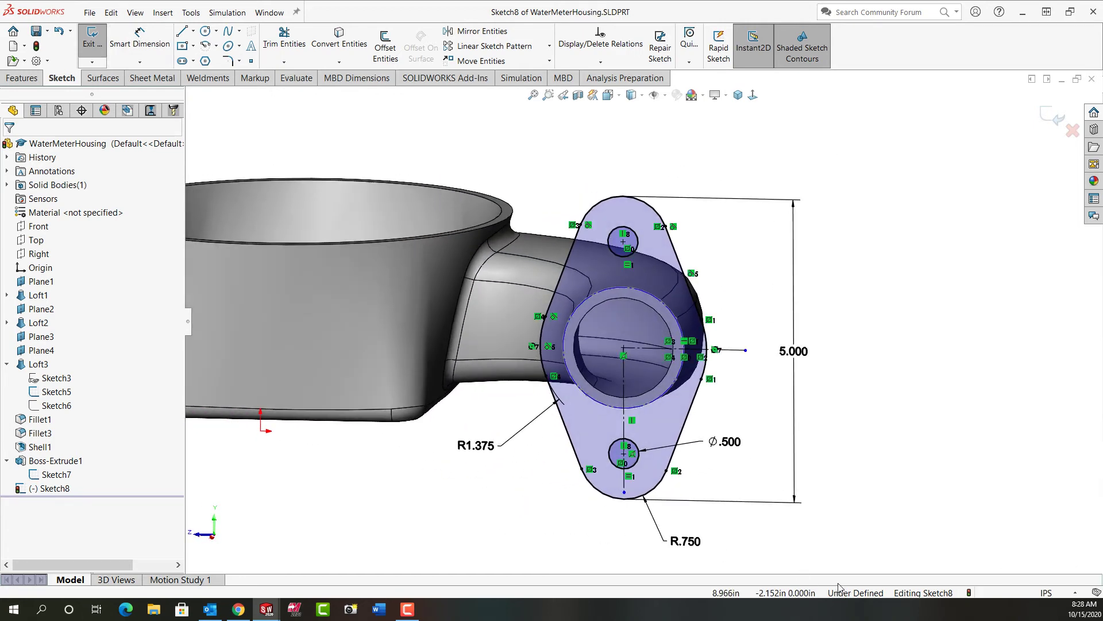
click(647, 297)
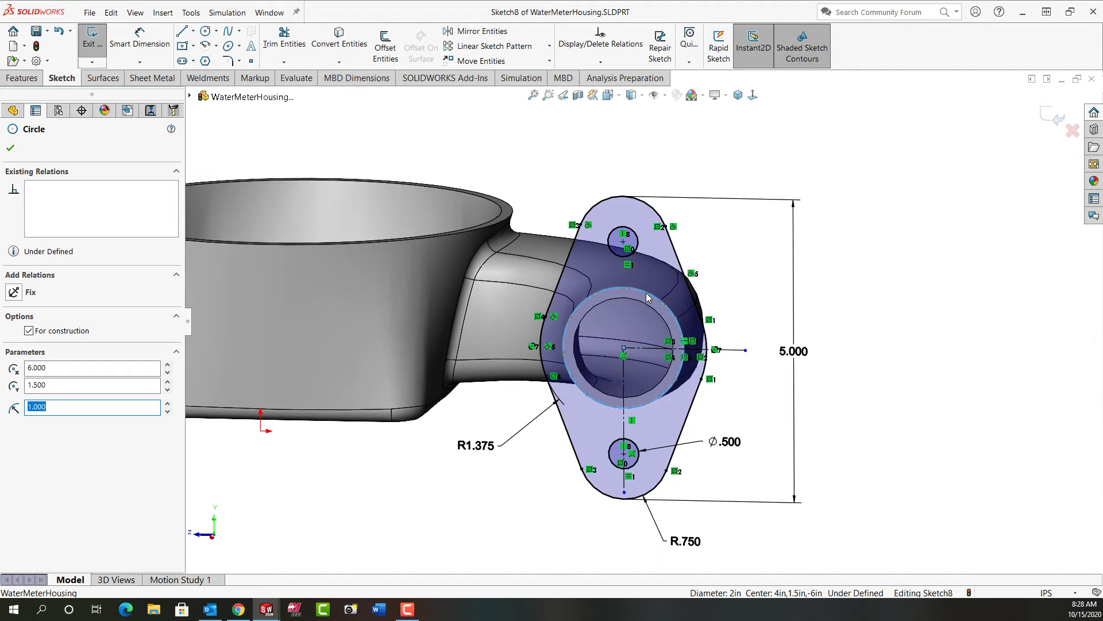
drag(647, 297, 641, 315)
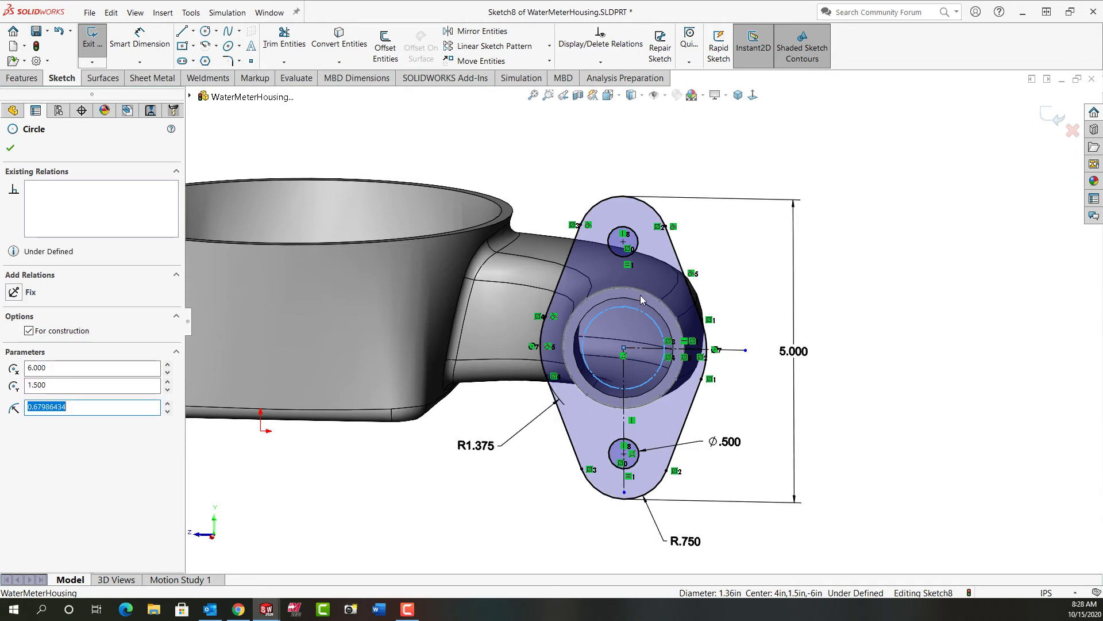
ctrl+click(644, 295)
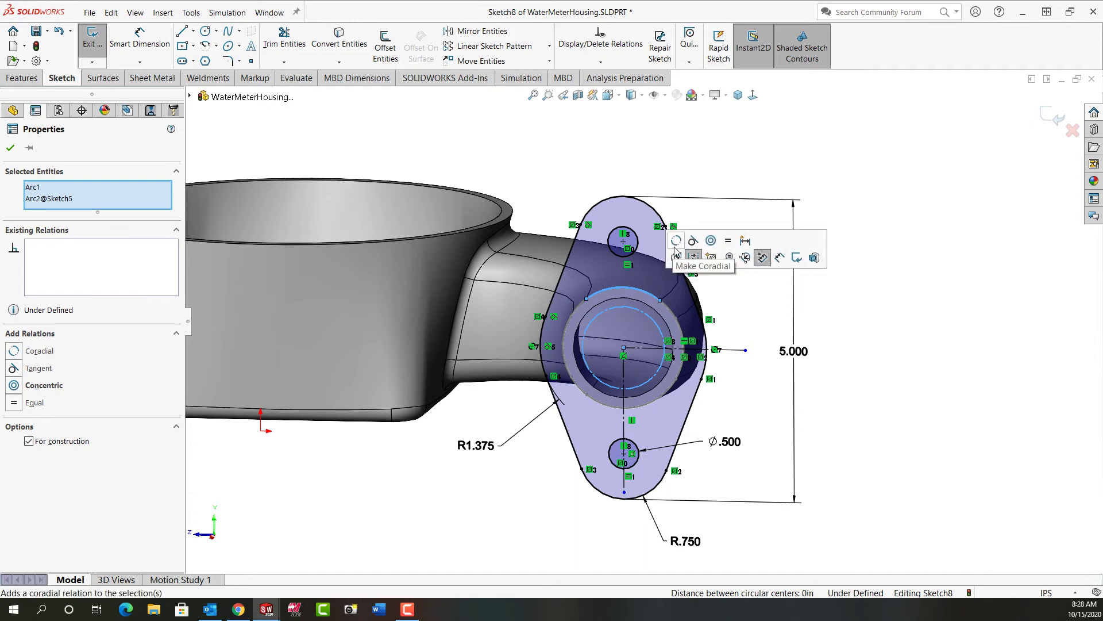
click(677, 245)
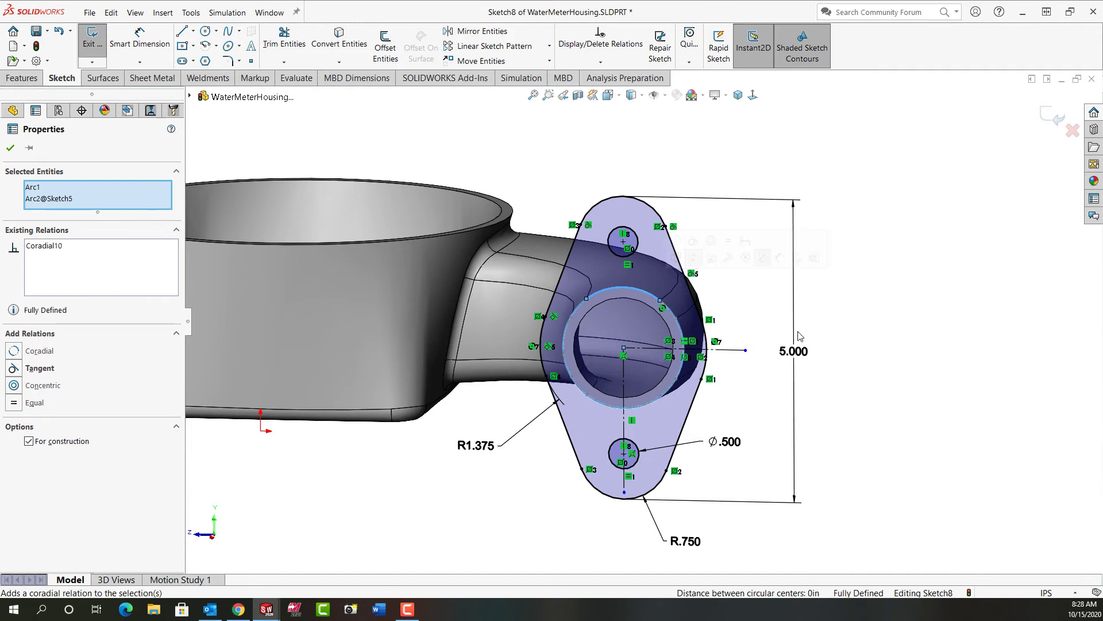
key(Escape)
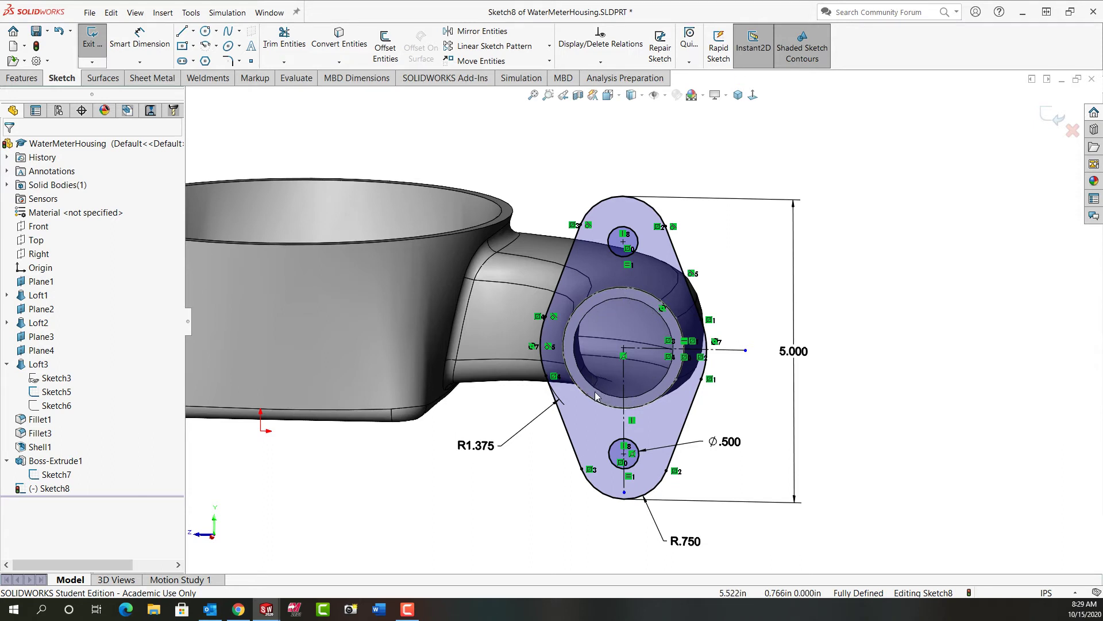
Start Convert Entities and pick the first and upper inner bore edges of the pipe end
click(342, 67)
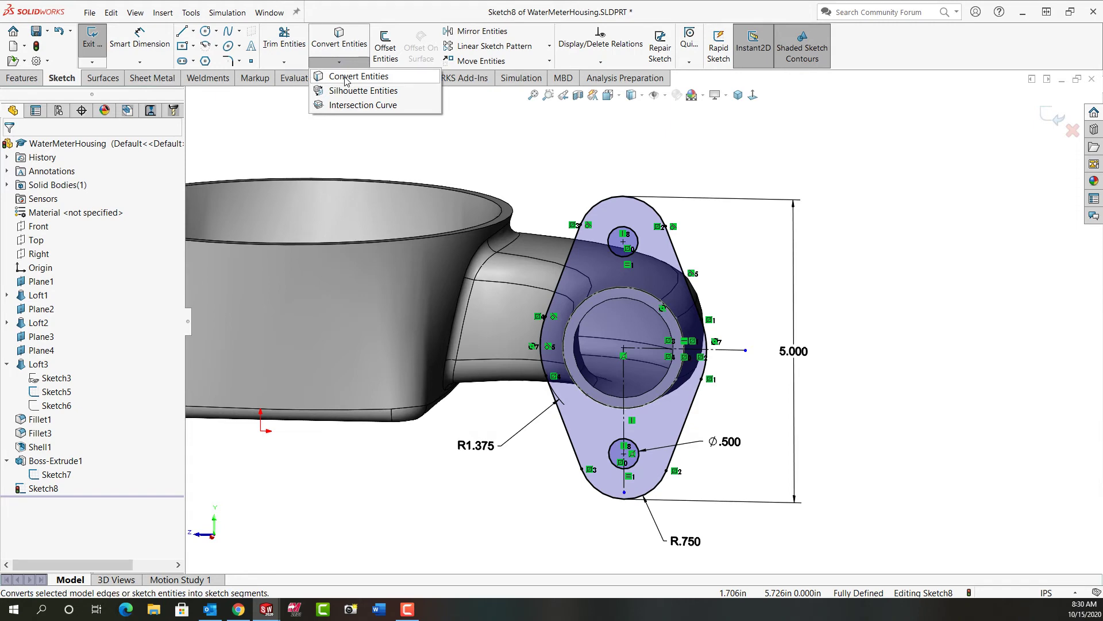
click(347, 80)
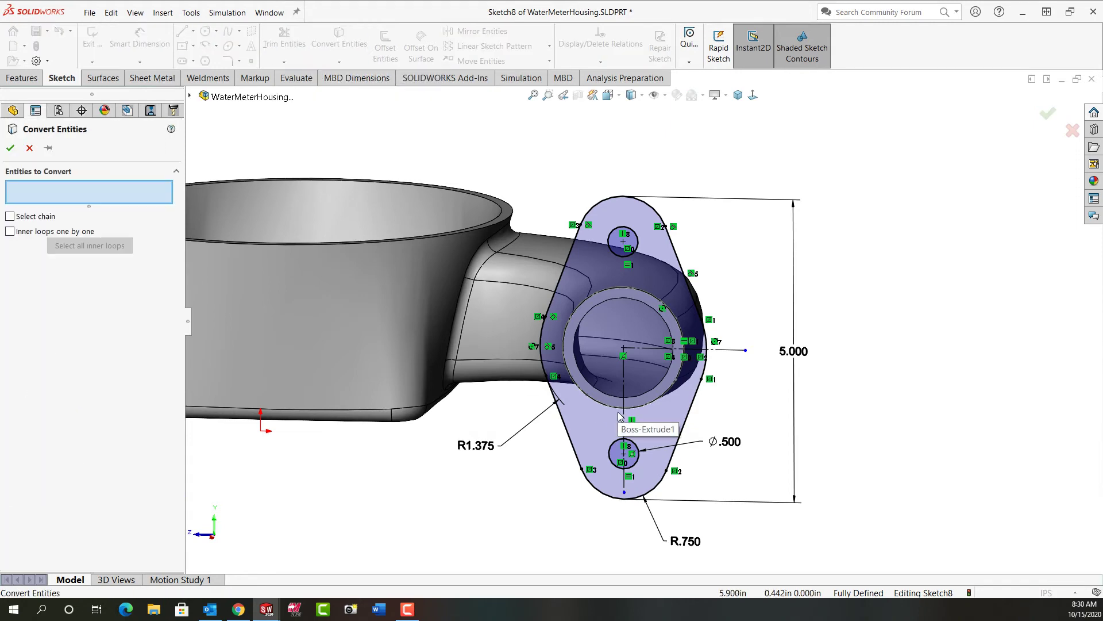
mouse_move(618, 426)
middle_down()
mouse_move(585, 417)
mouse_move(605, 416)
middle_up()
scroll(605, 416, down, 4)
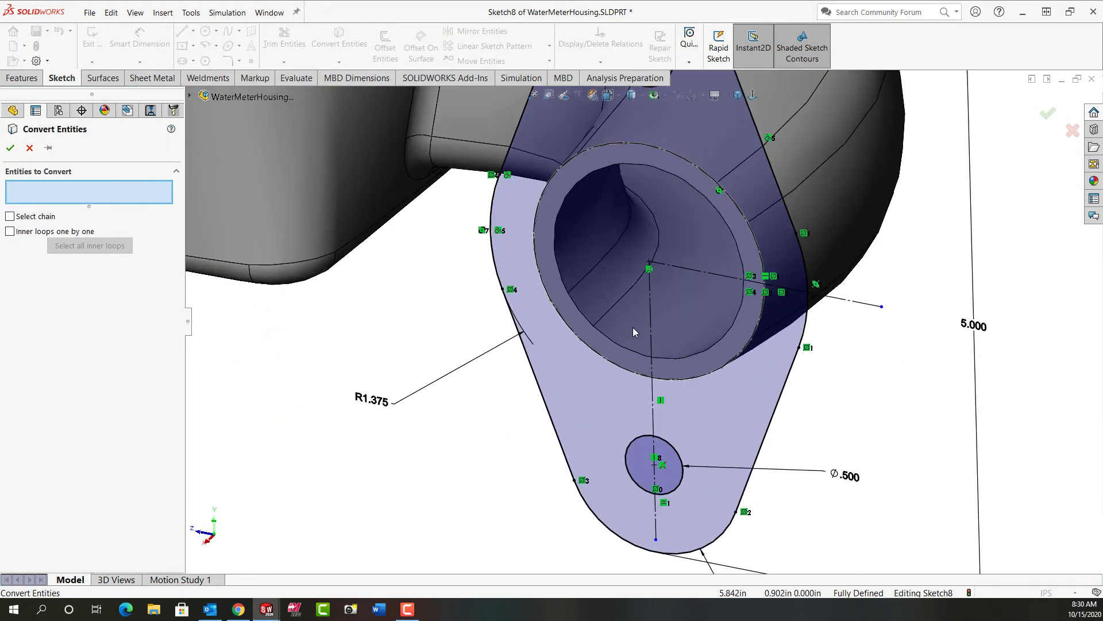
click(634, 351)
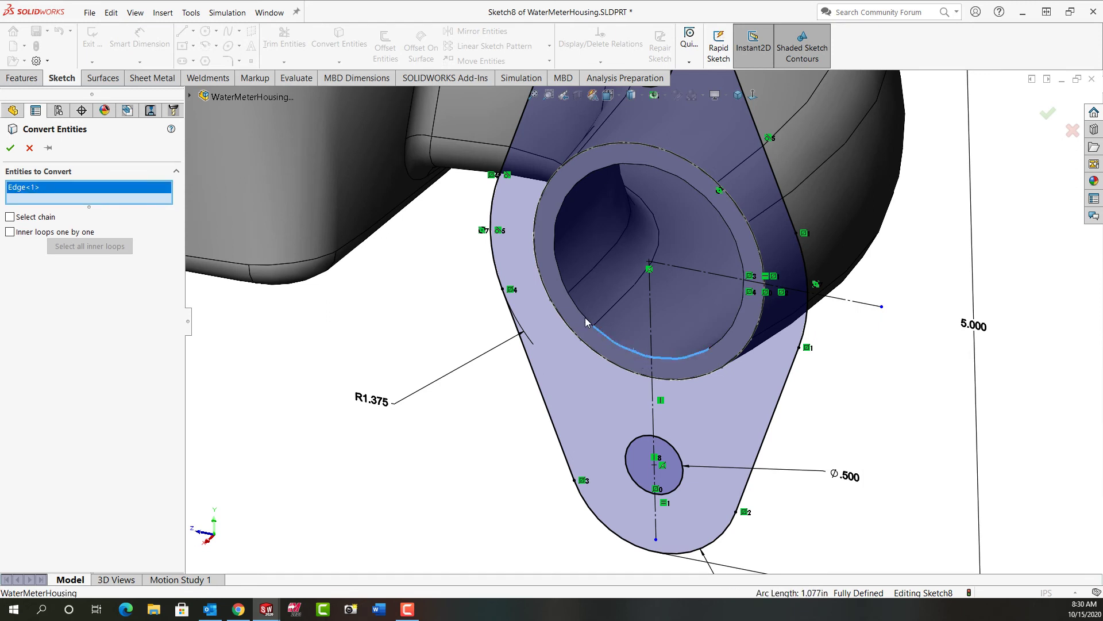
click(565, 281)
click(560, 275)
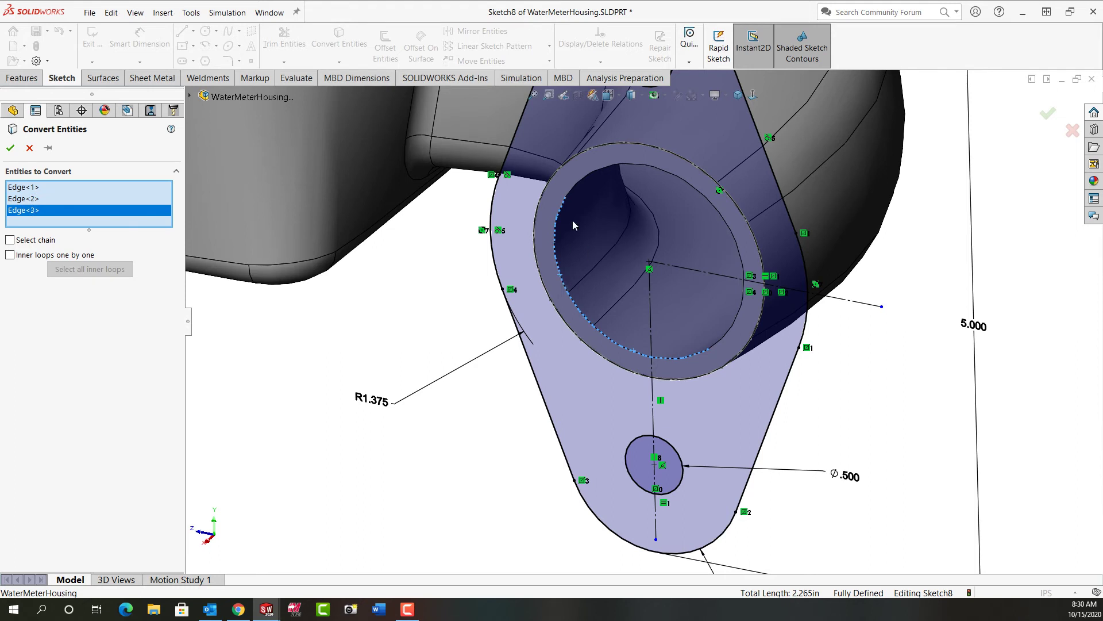
click(578, 188)
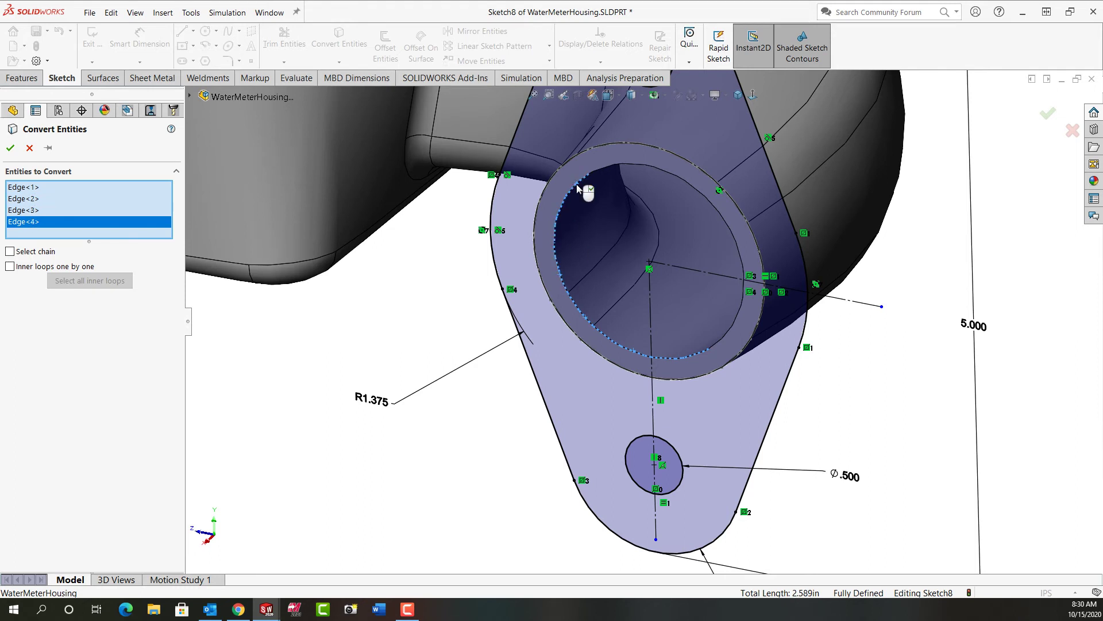
click(608, 166)
Remove the wrongly picked bore faces from the list and add the lower inner bore edge
click(718, 212)
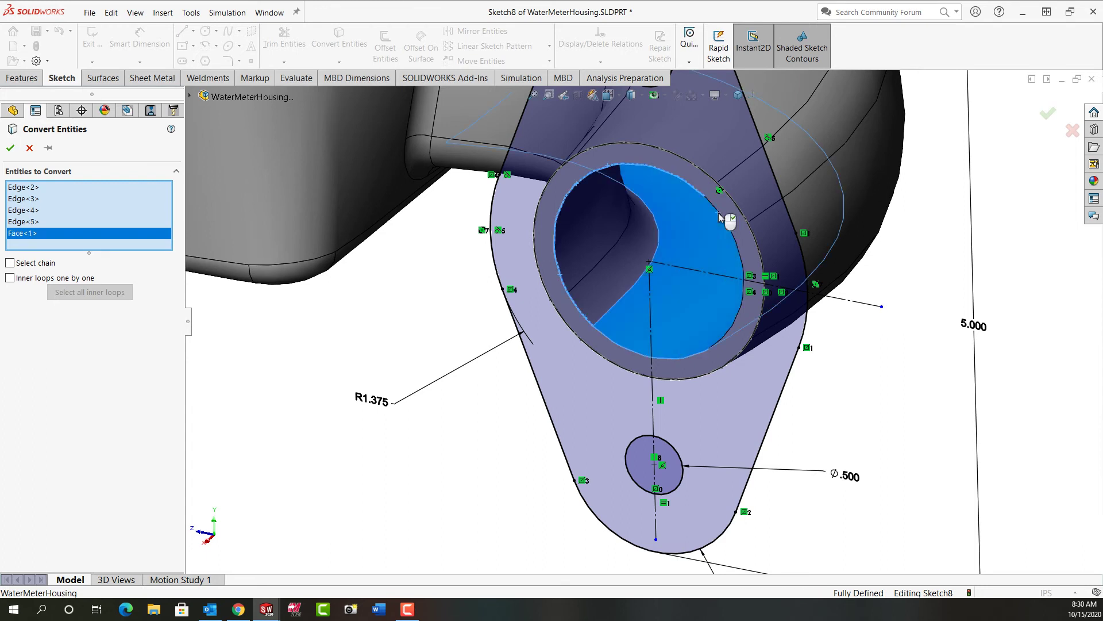
right_click(120, 233)
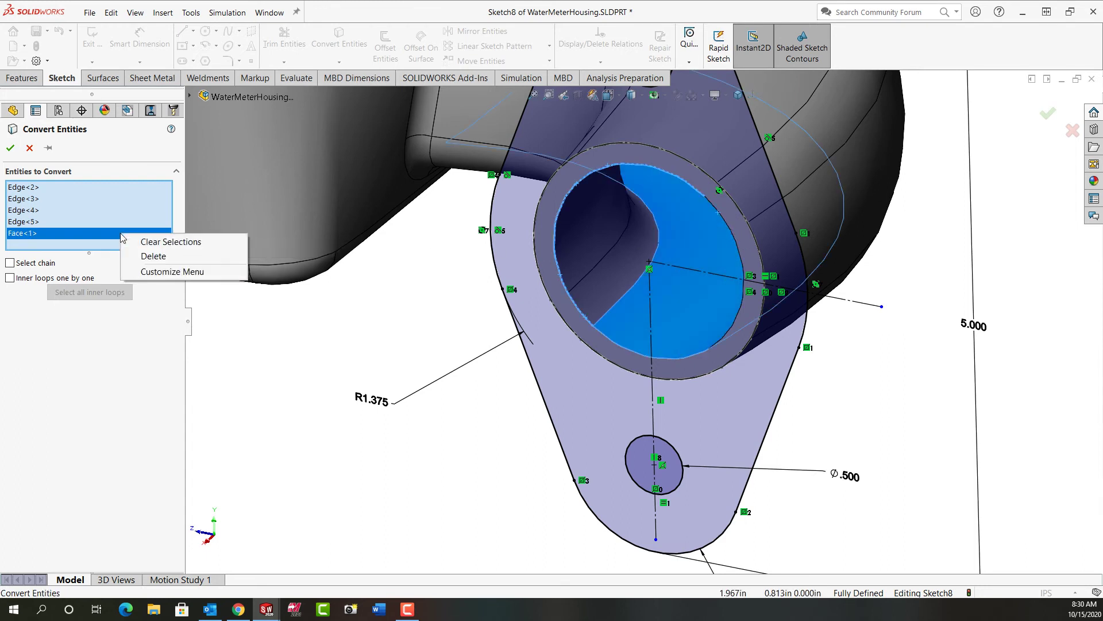
click(152, 256)
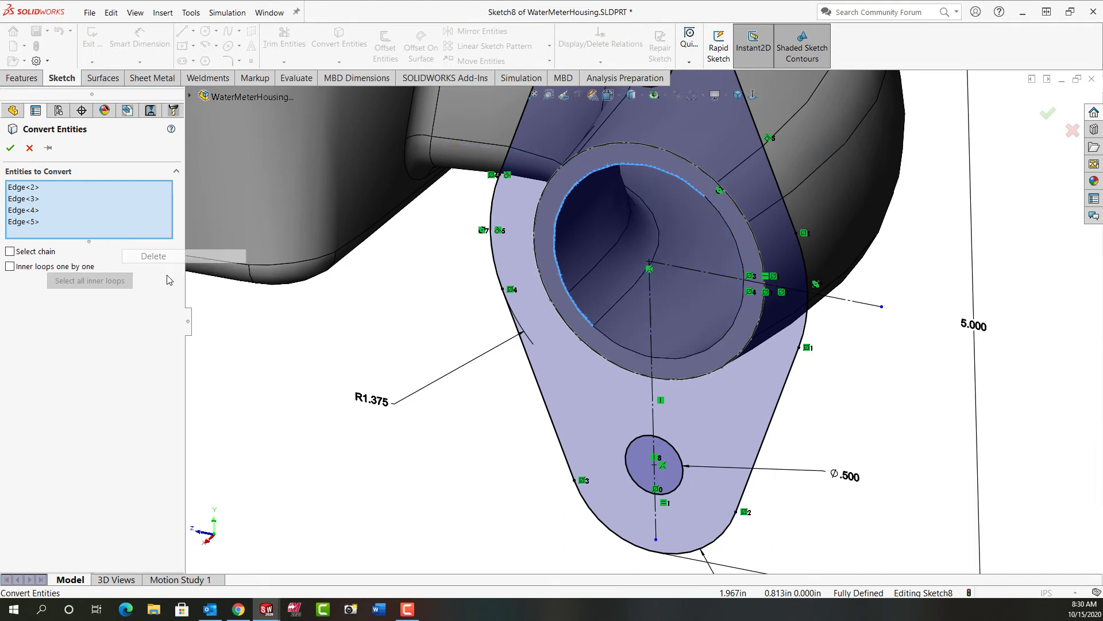
click(620, 348)
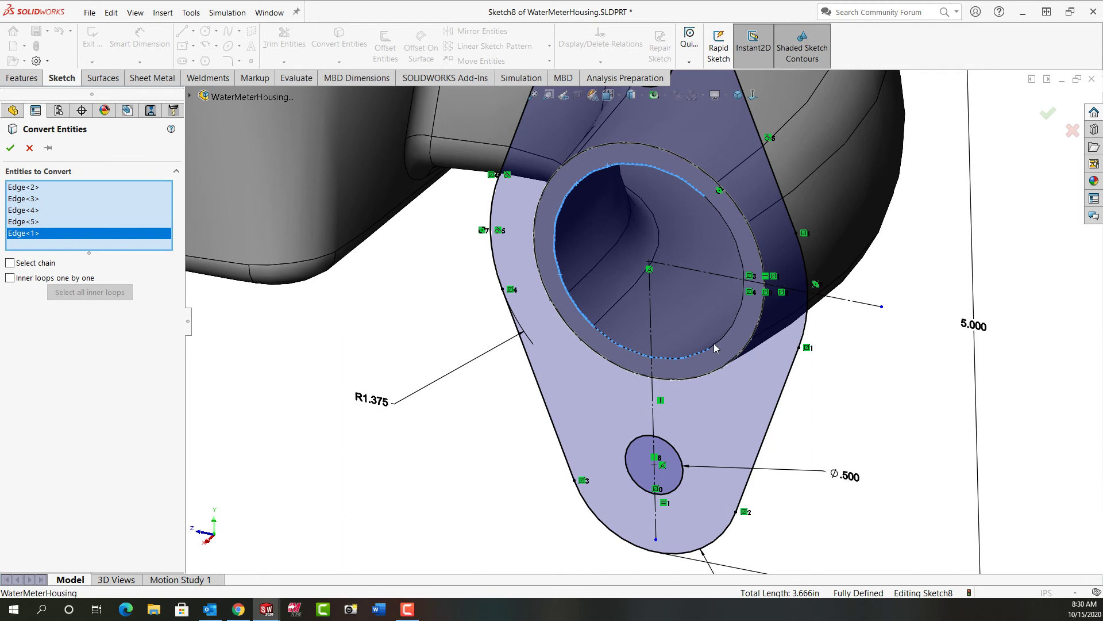
click(714, 343)
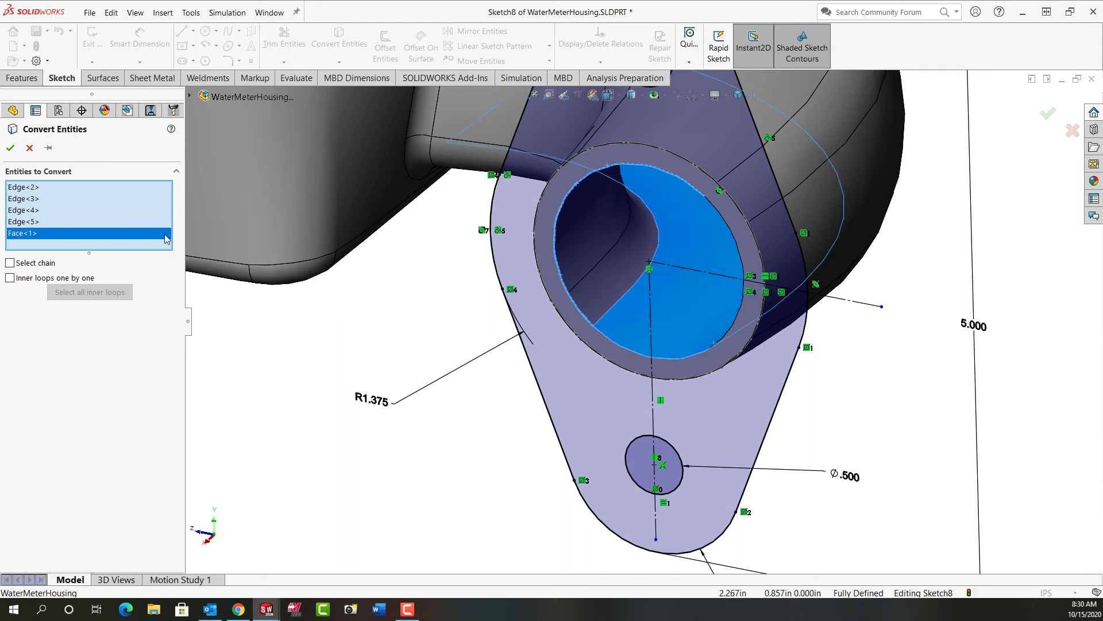
right_click(116, 233)
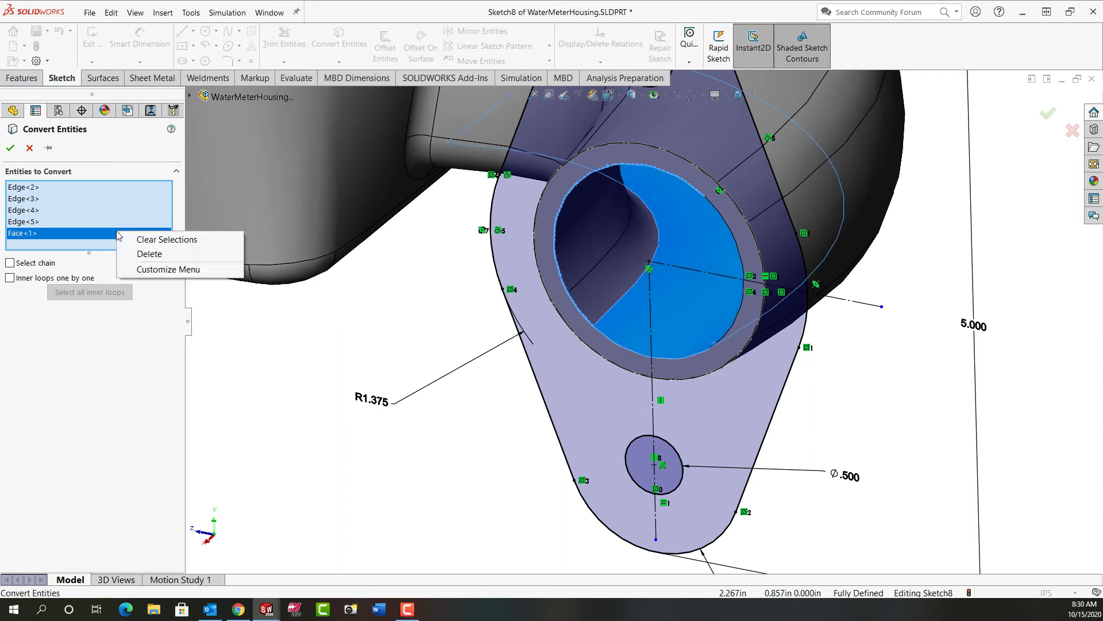
click(148, 255)
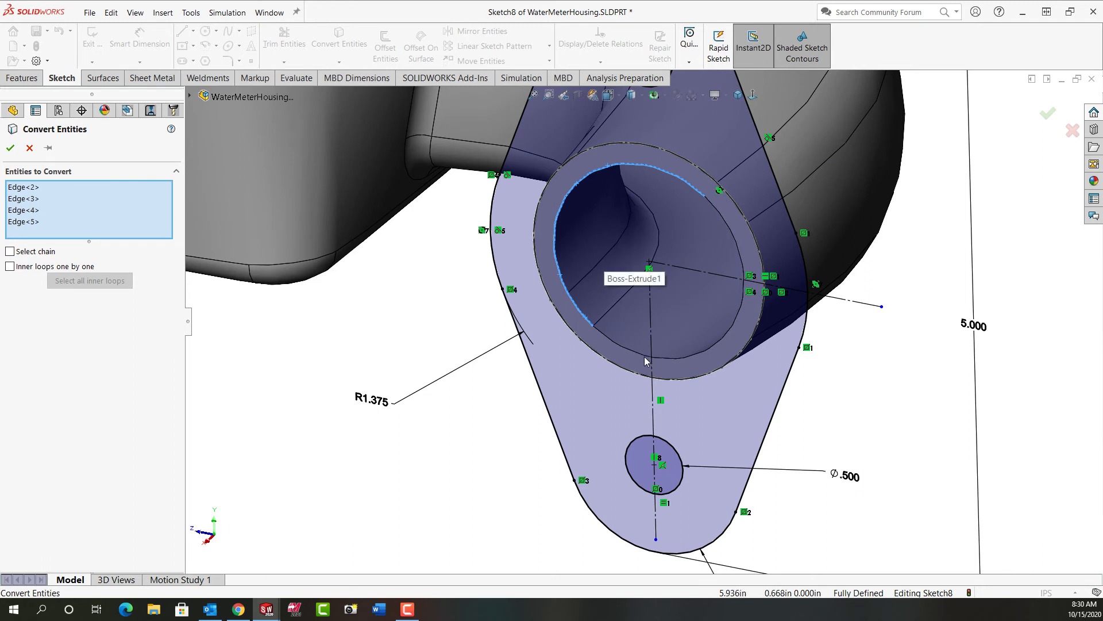
click(676, 359)
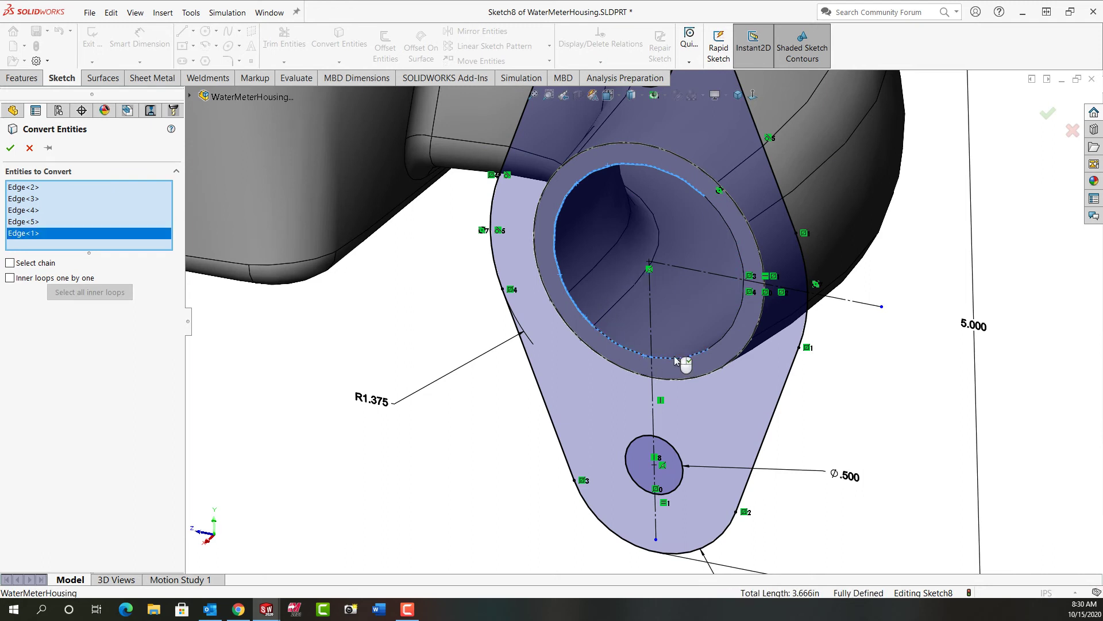
Drop the stray outer loop edge and bore face, then confirm converting the four inner edges
click(714, 348)
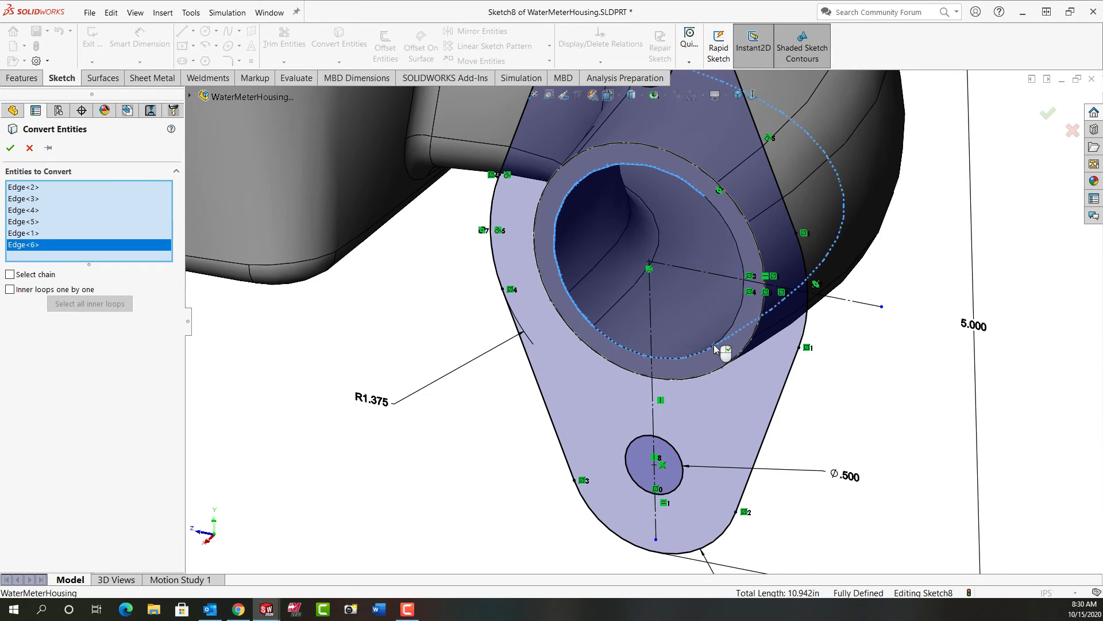
right_click(100, 249)
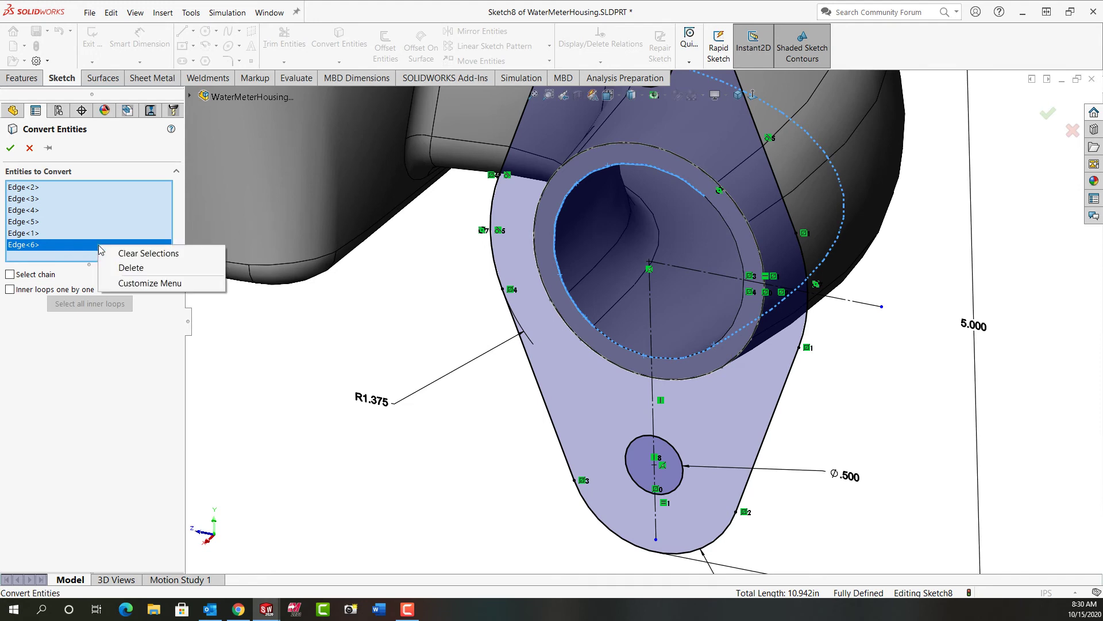
click(135, 266)
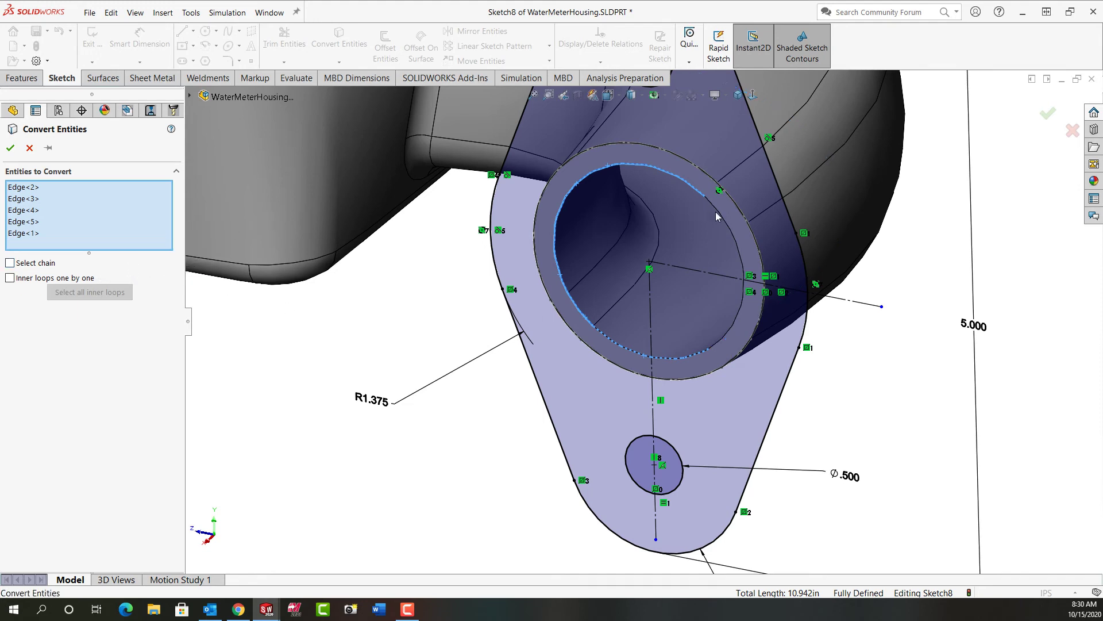
scroll(715, 211, down, 3)
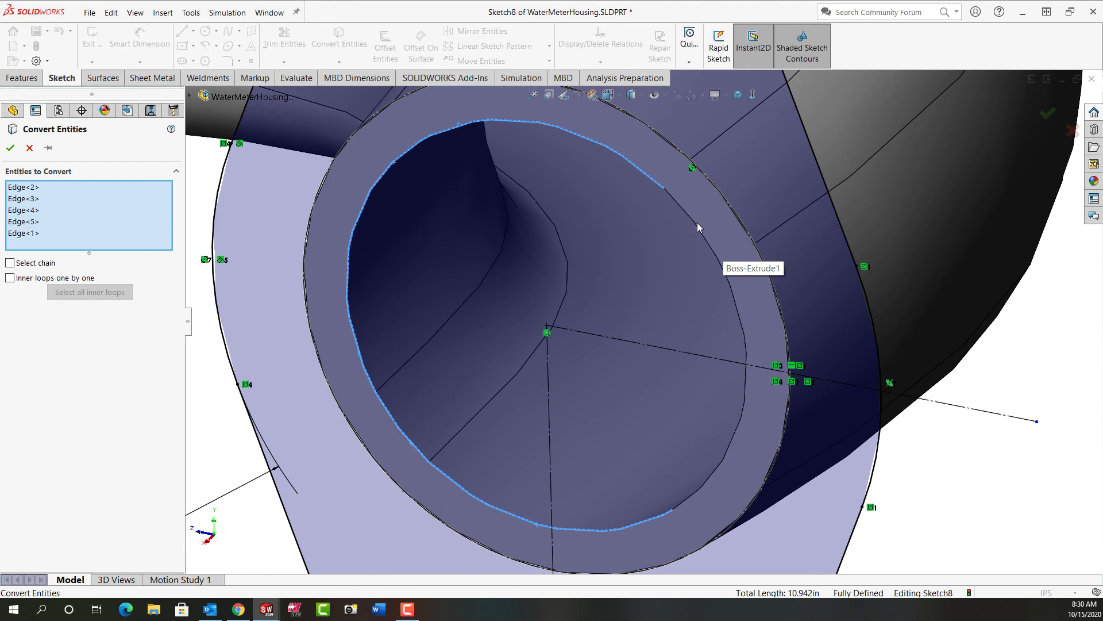
click(697, 228)
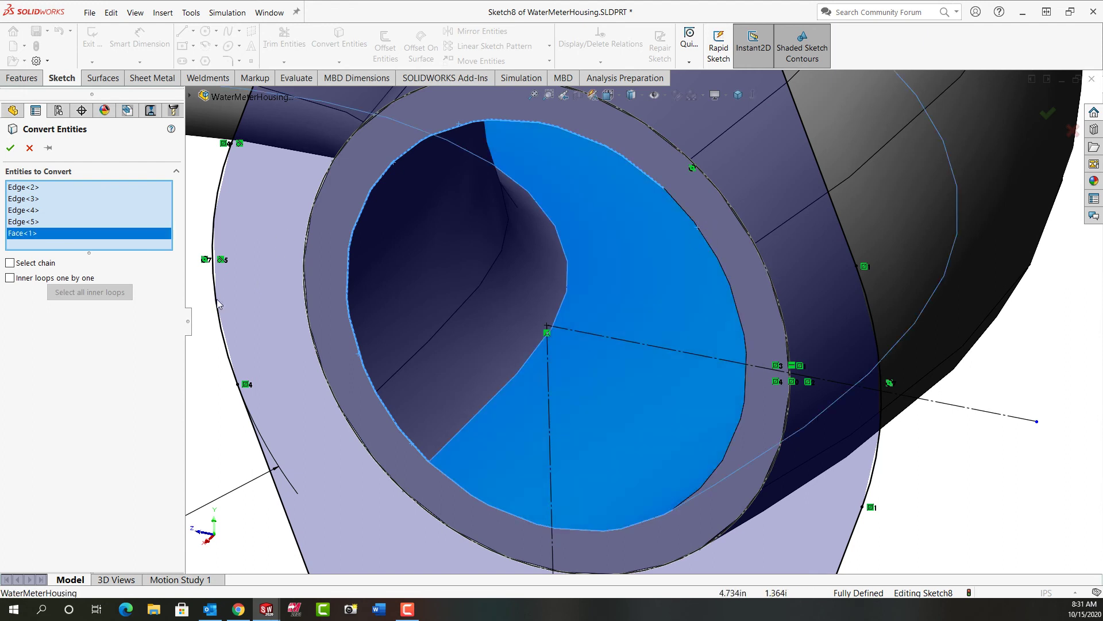
right_click(121, 235)
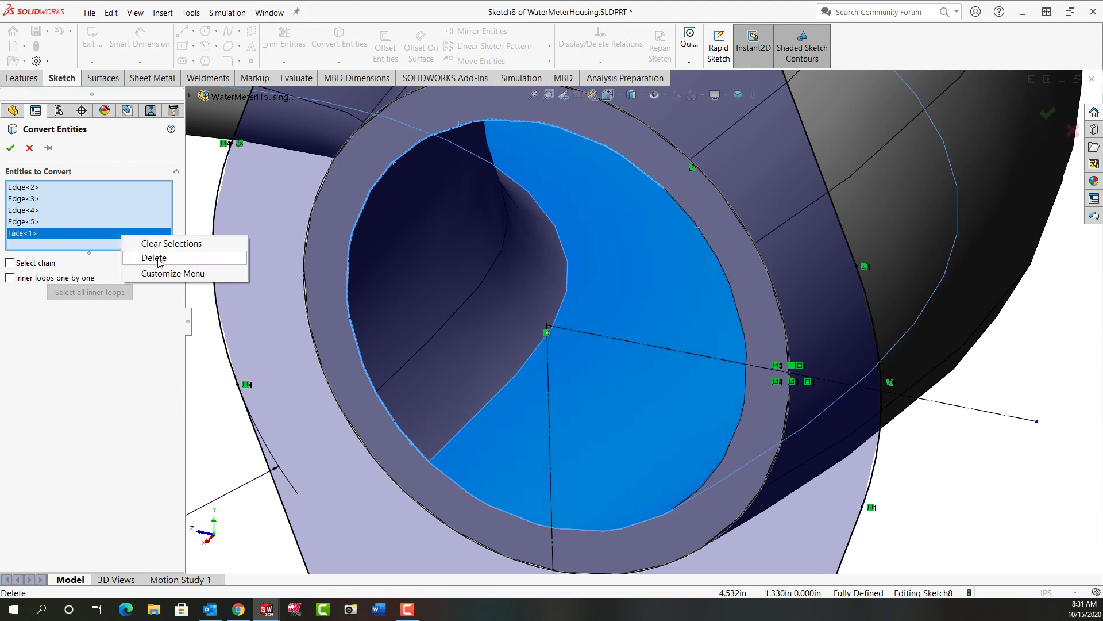
click(159, 259)
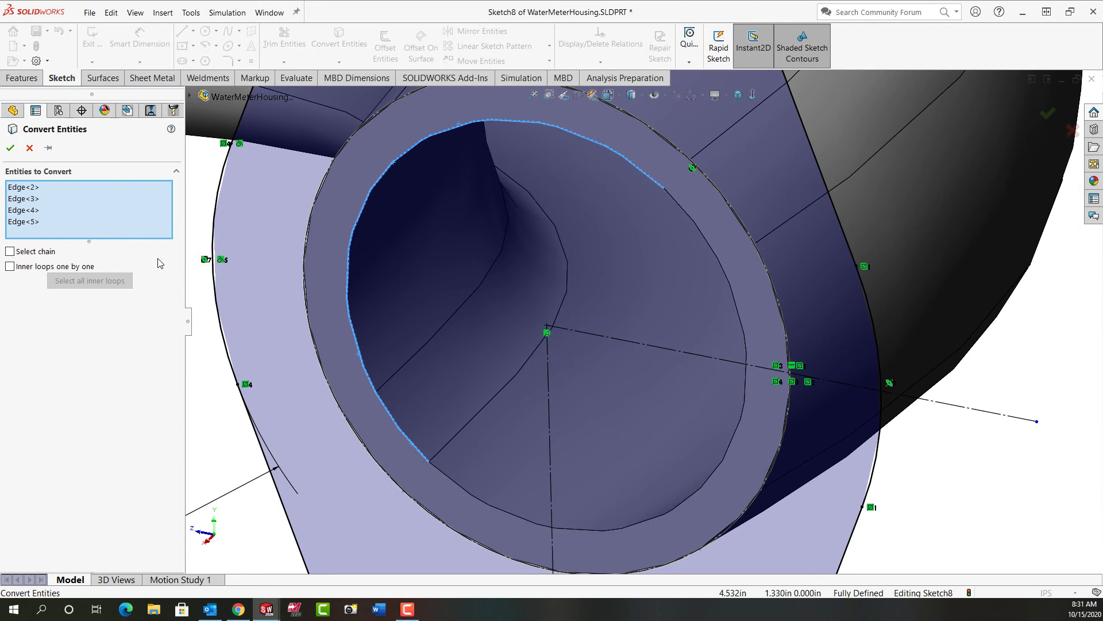
click(11, 149)
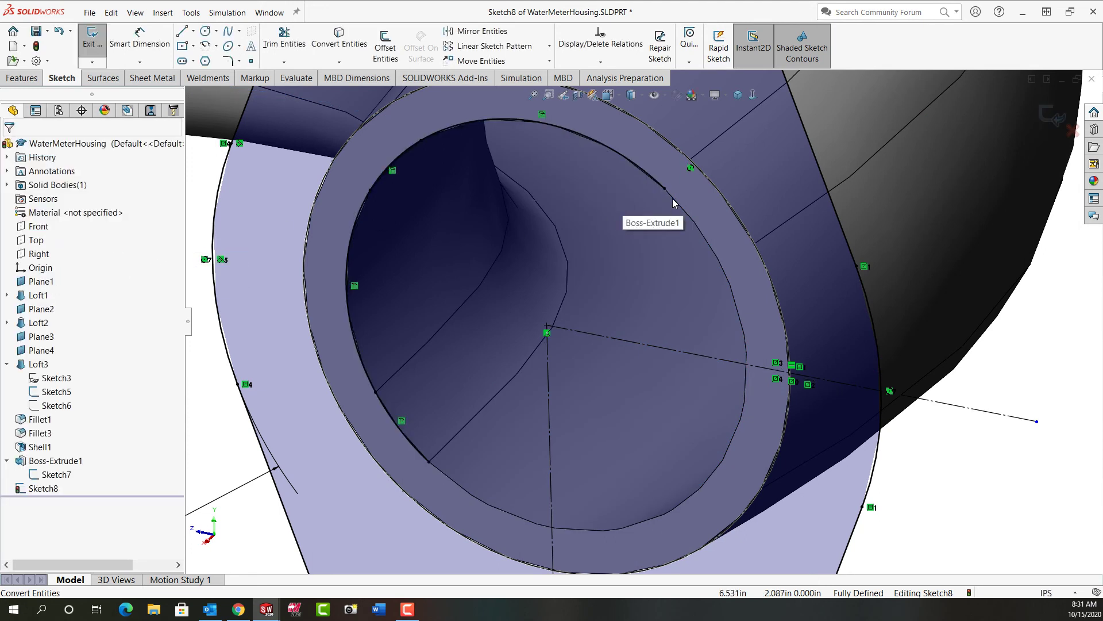
mouse_move(663, 187)
mouse_down()
mouse_move(732, 265)
mouse_move(754, 319)
mouse_move(763, 420)
mouse_up()
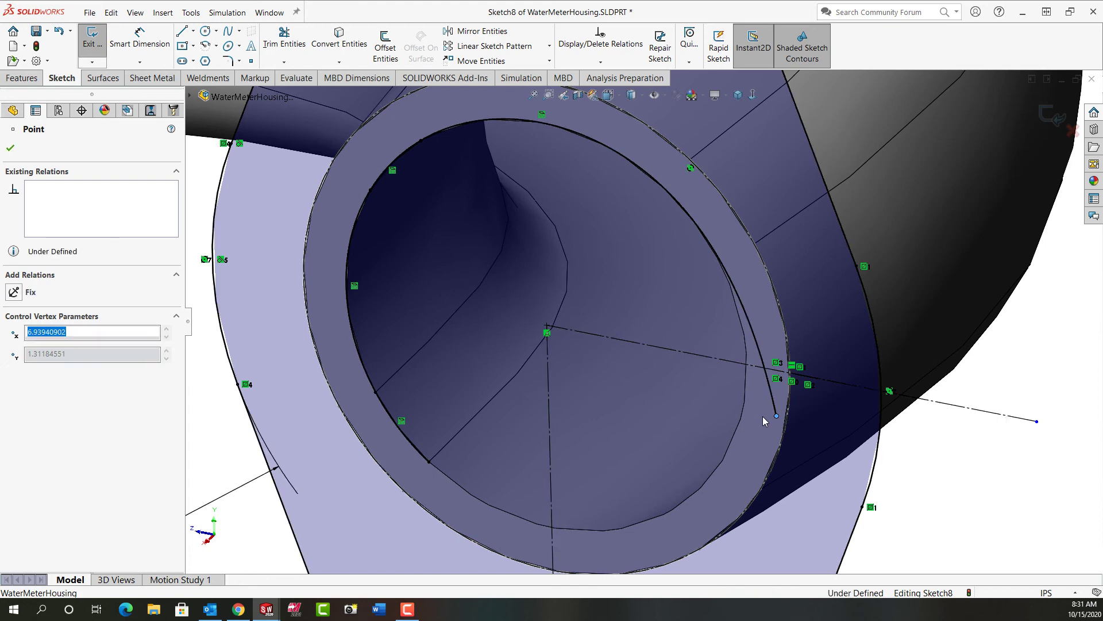
key(Escape)
key(ctrl+z)
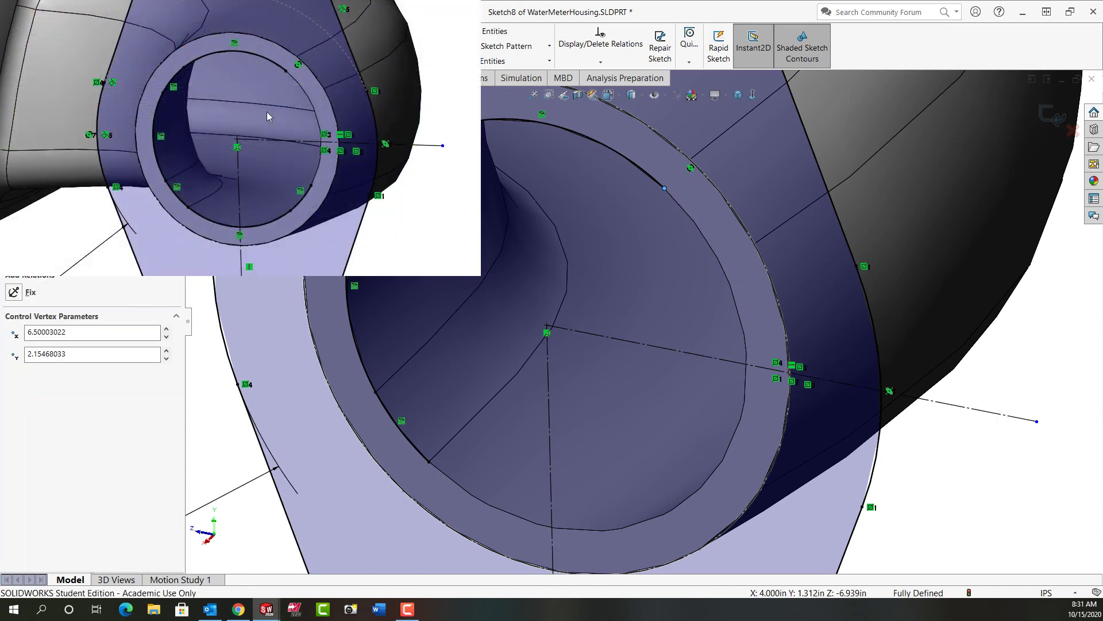
key(Escape)
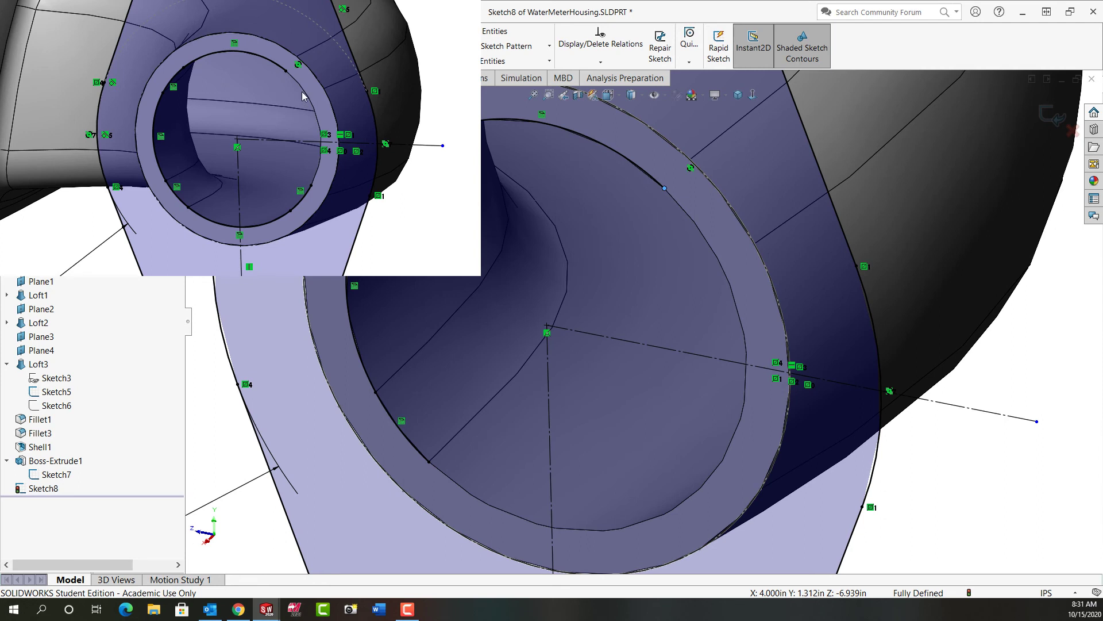
Start Convert Entities with the lower inner pipe edge and the upper Edge@Shell1 via Select Other
click(437, 46)
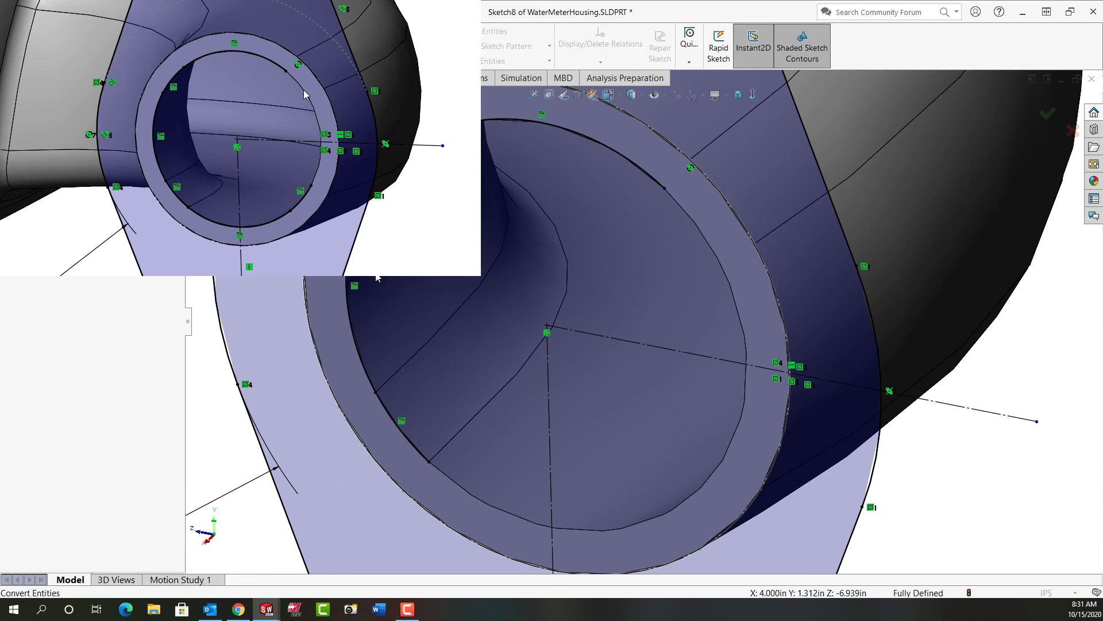
click(603, 533)
right_click(301, 92)
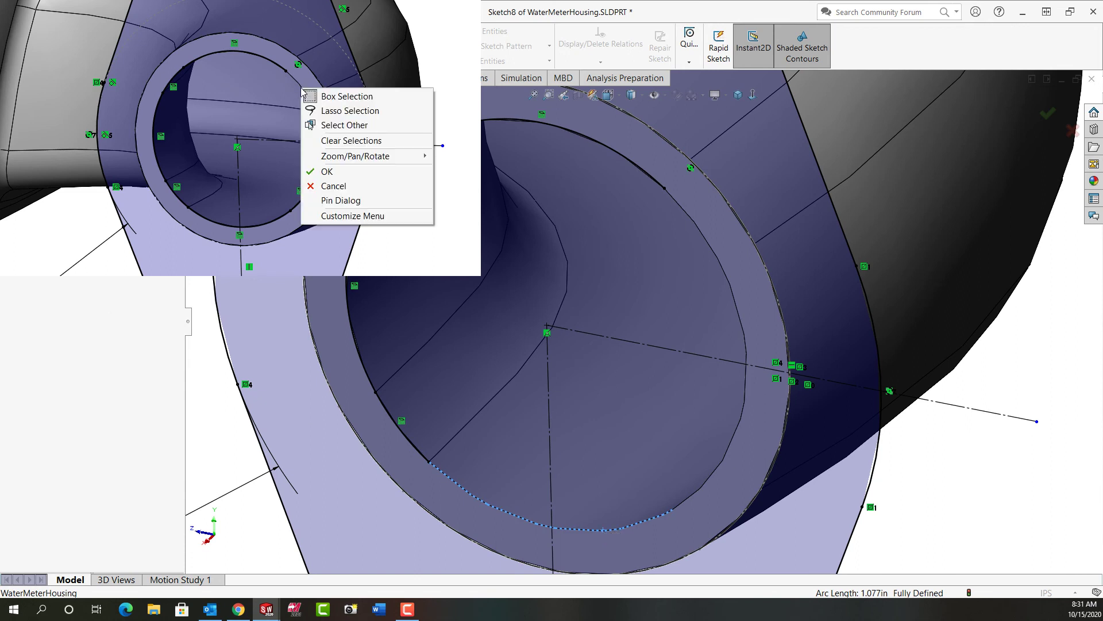
click(315, 124)
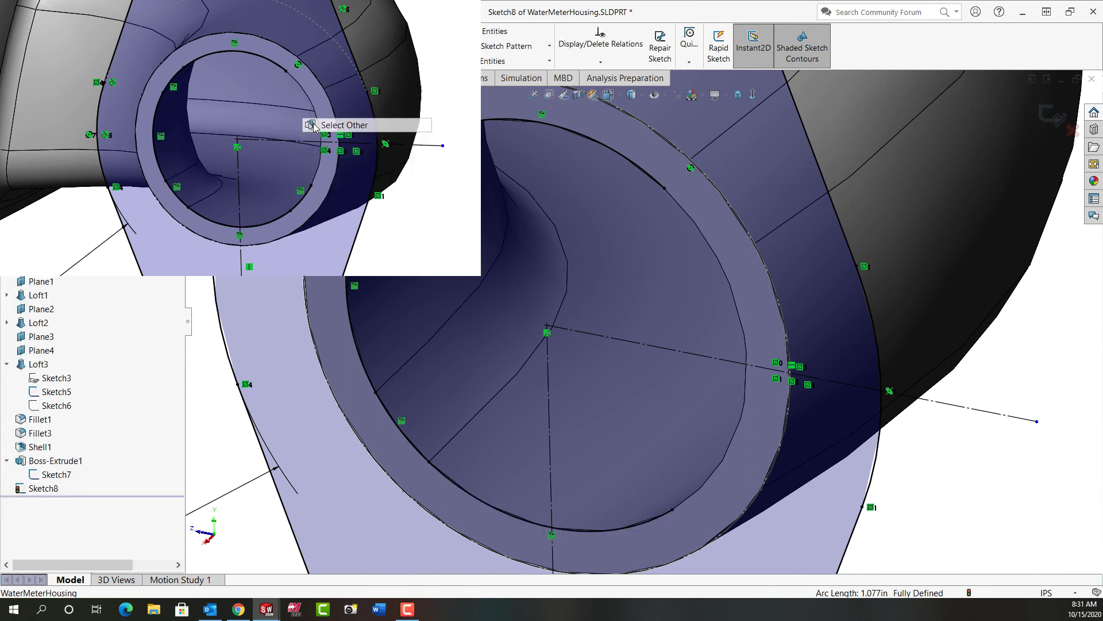
click(351, 150)
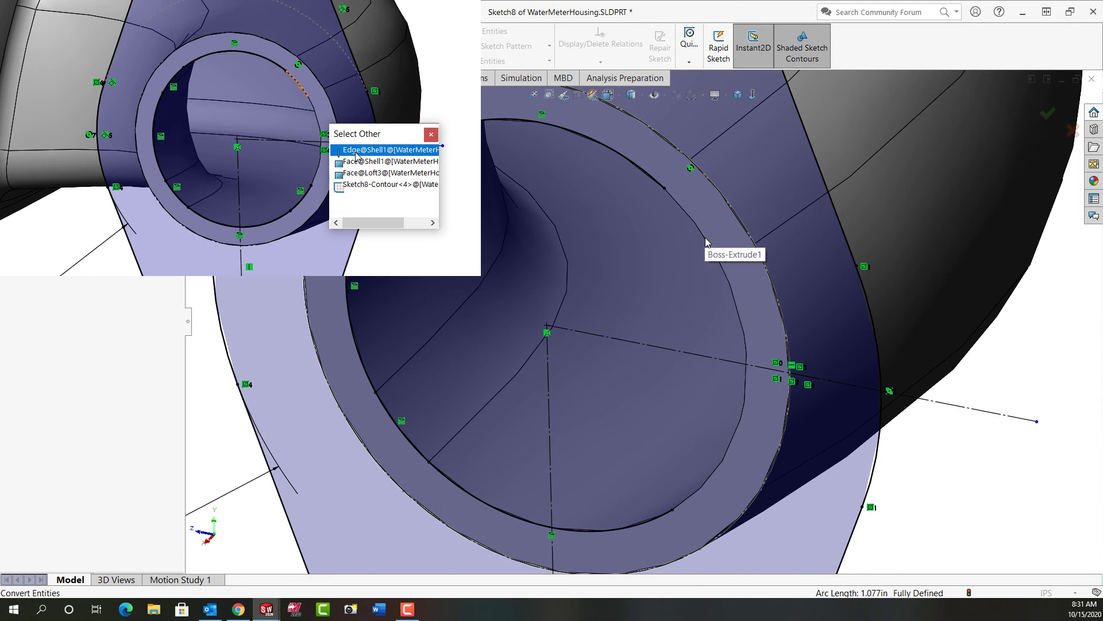
click(355, 152)
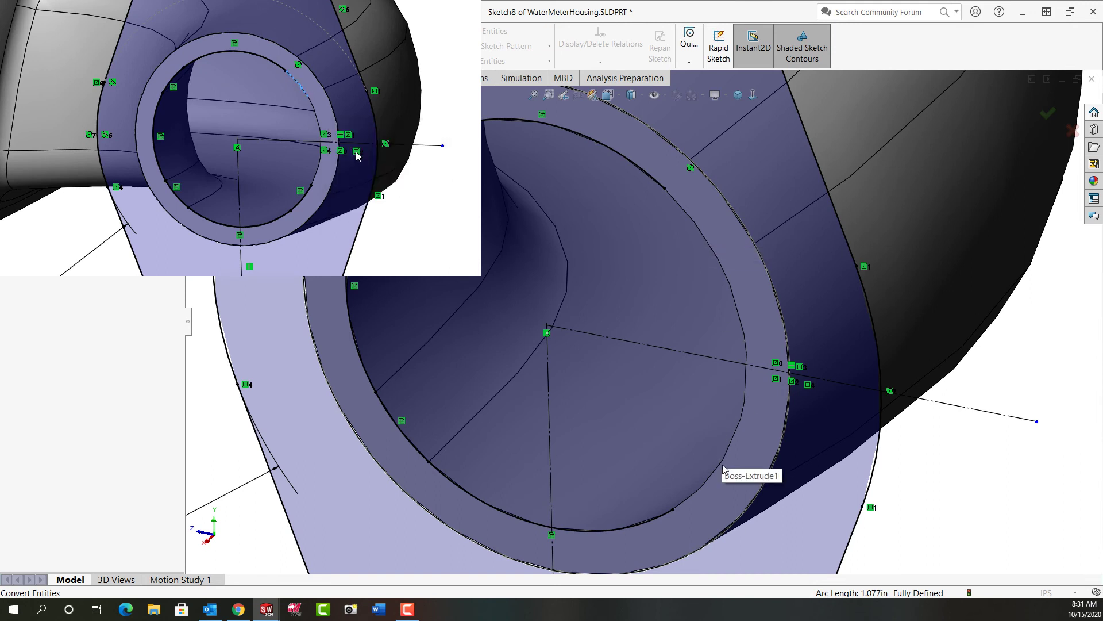
Add the right inner Edge@Shell1, remove the stray inner face, and confirm the conversion
right_click(321, 124)
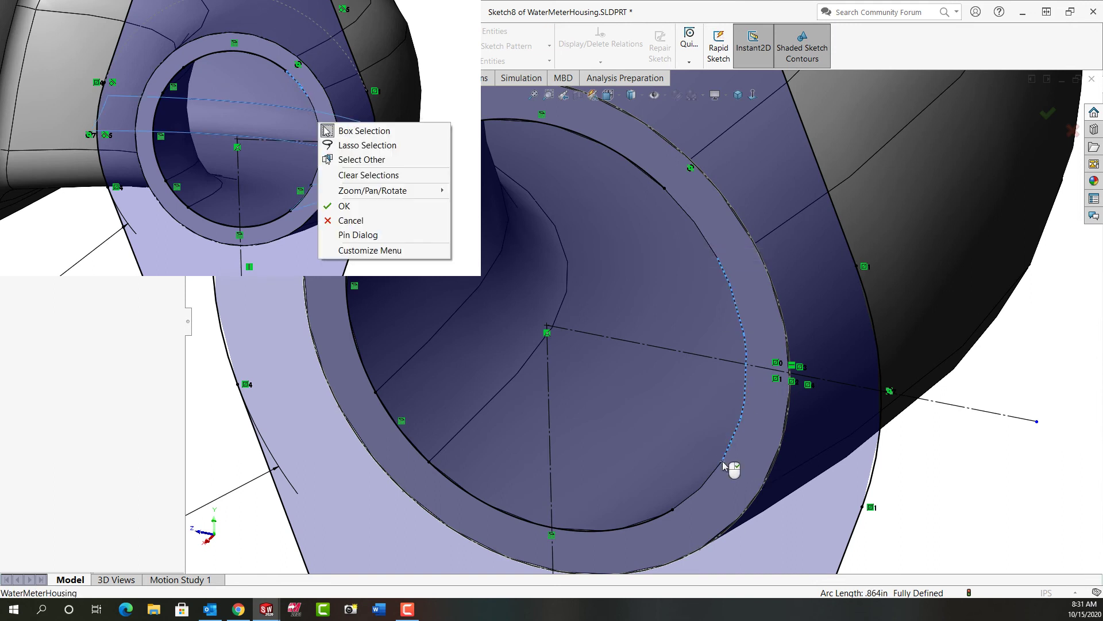
click(344, 160)
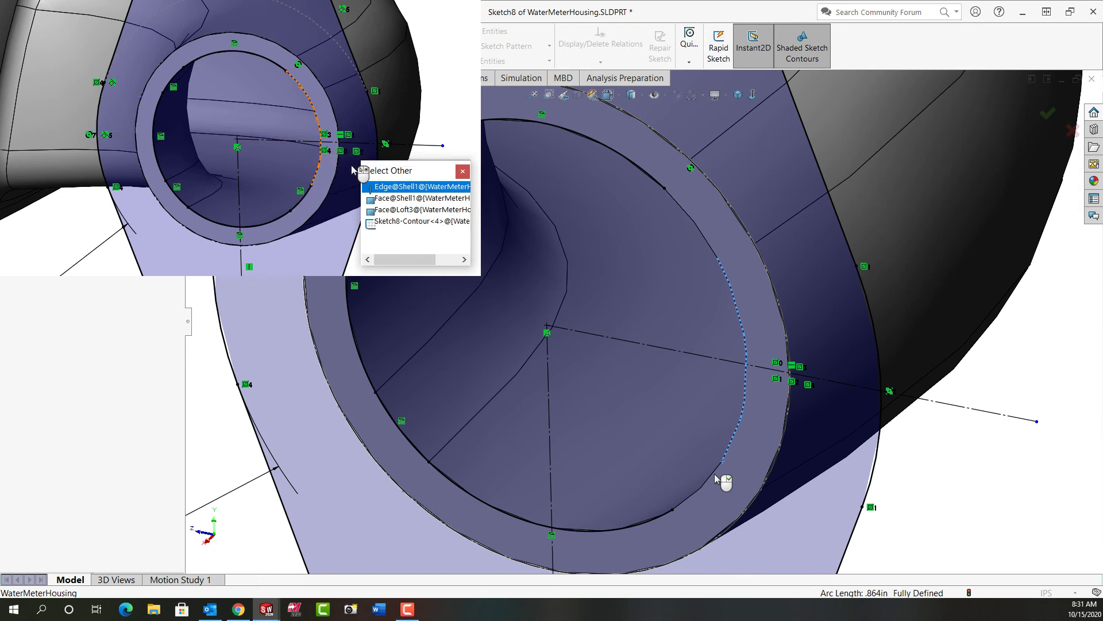
click(380, 189)
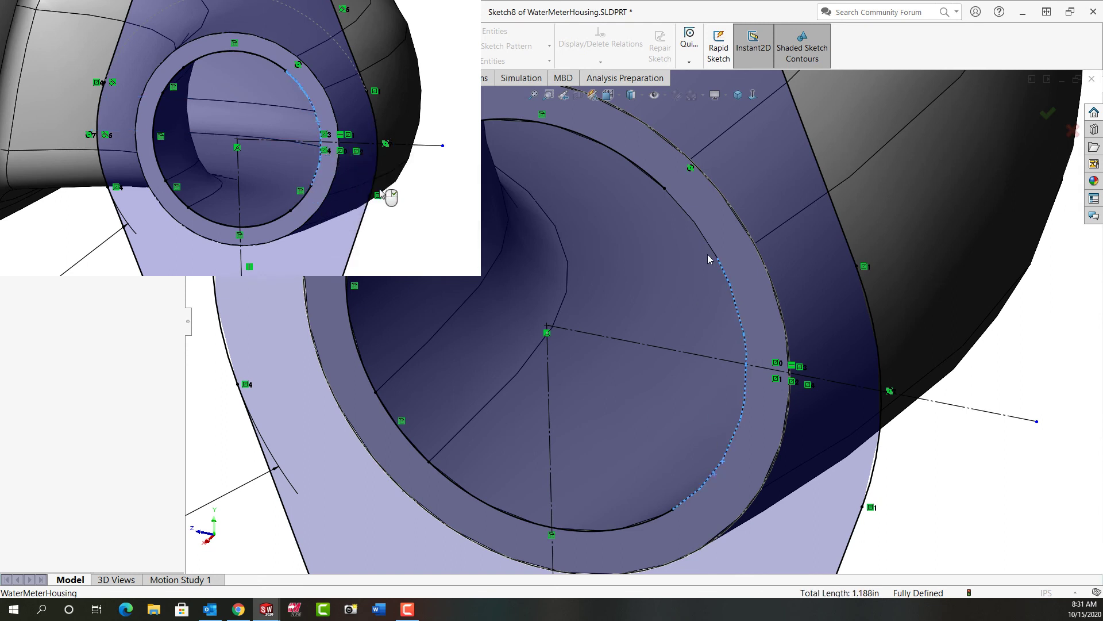
click(713, 251)
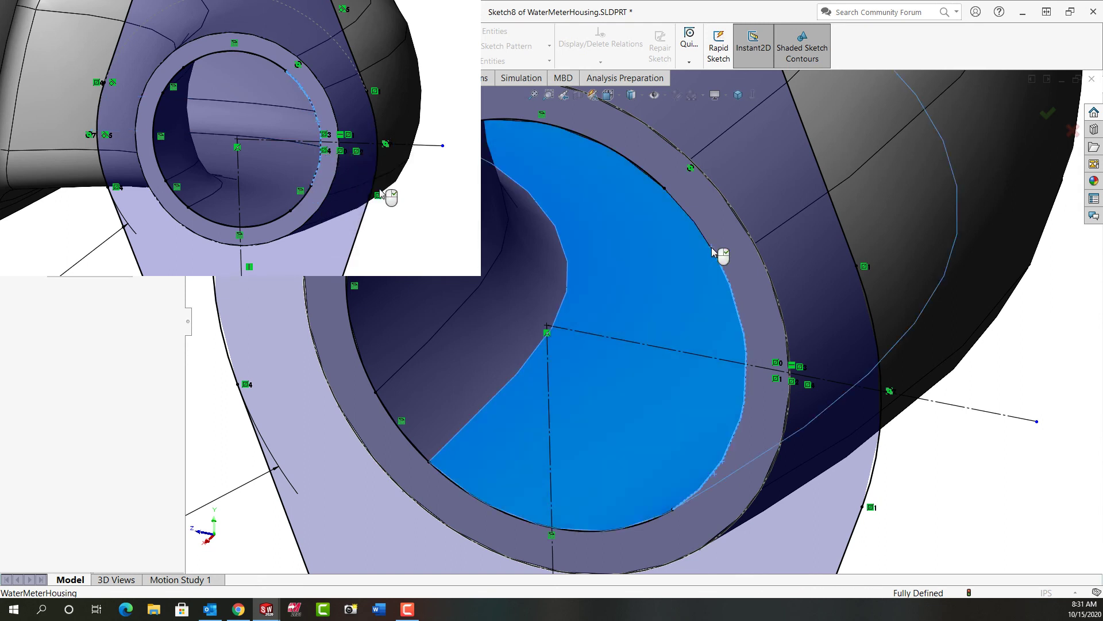
right_click(69, 211)
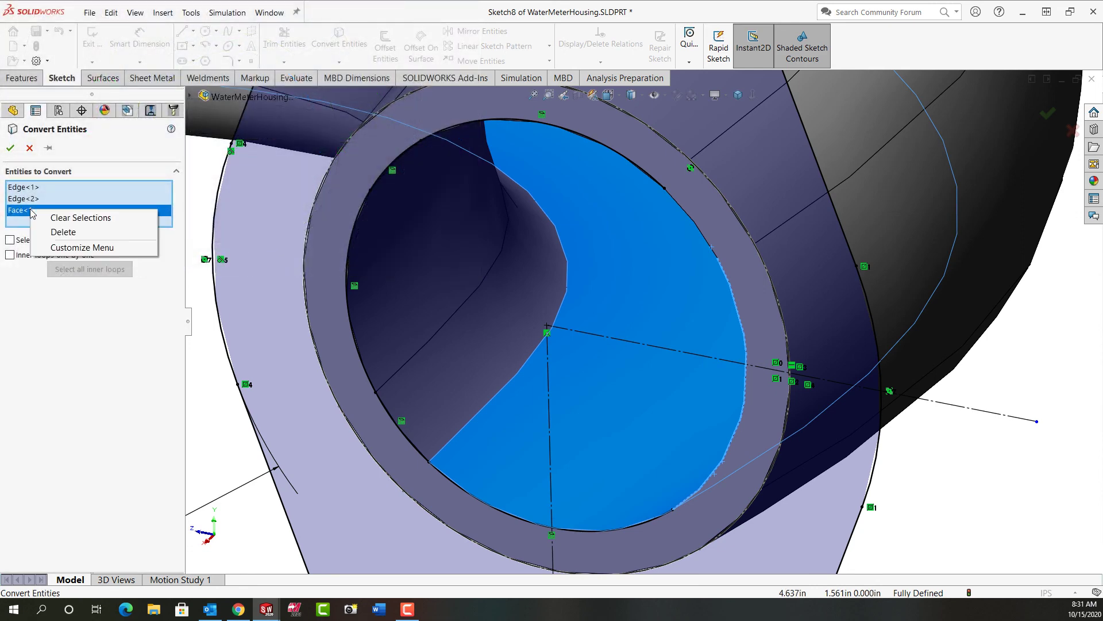
click(94, 241)
click(10, 147)
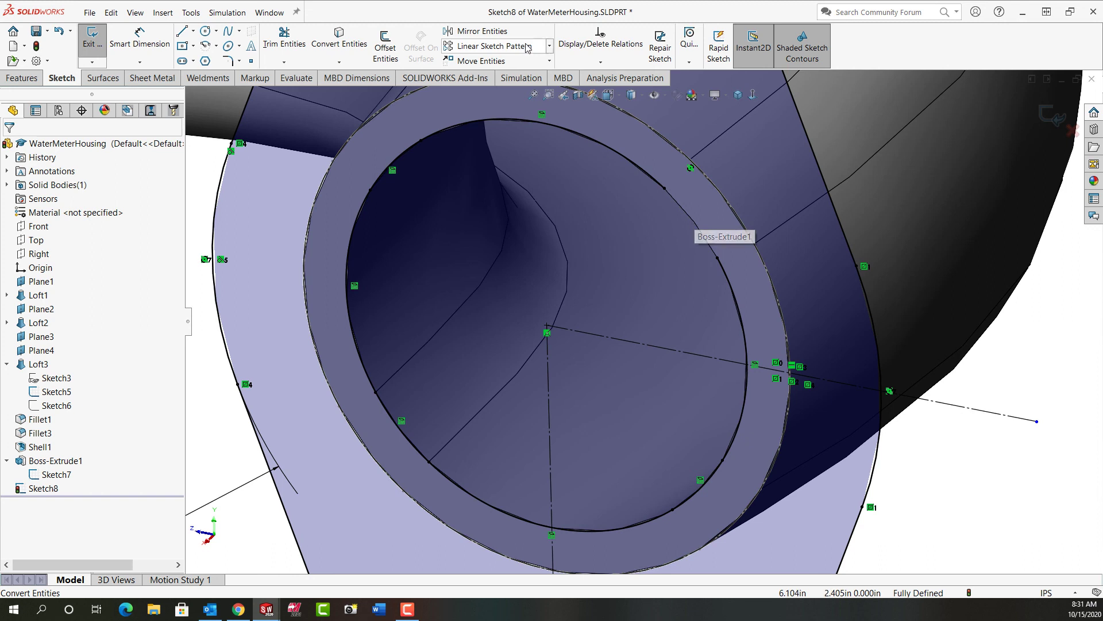
Convert the inner circular pipe edge into Sketch8, clearing the inner face picked by mistake twice
click(340, 39)
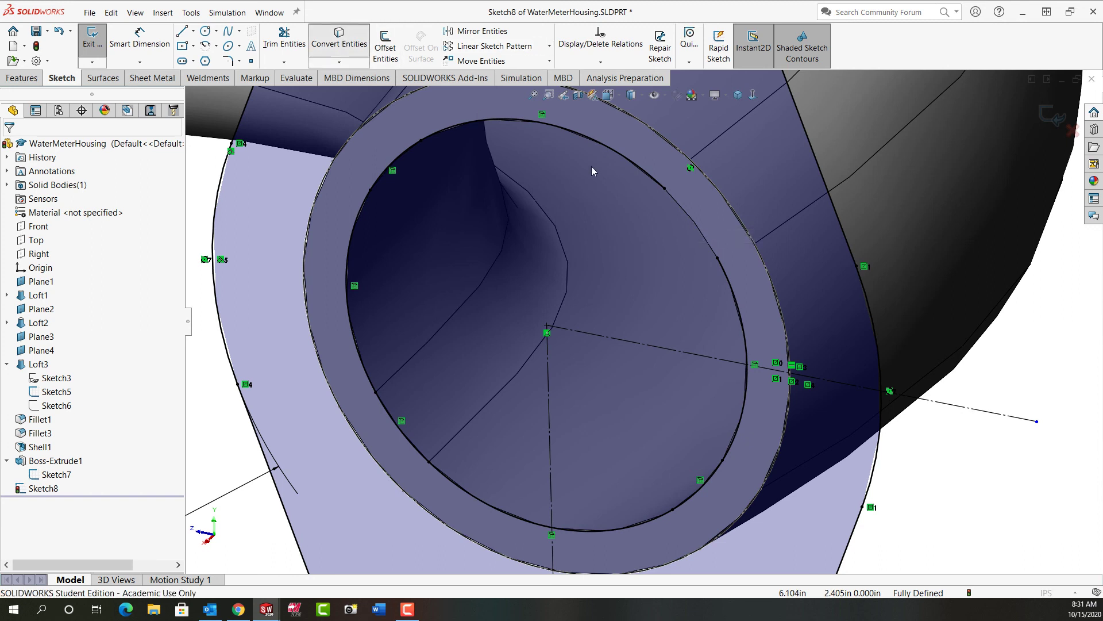
click(692, 222)
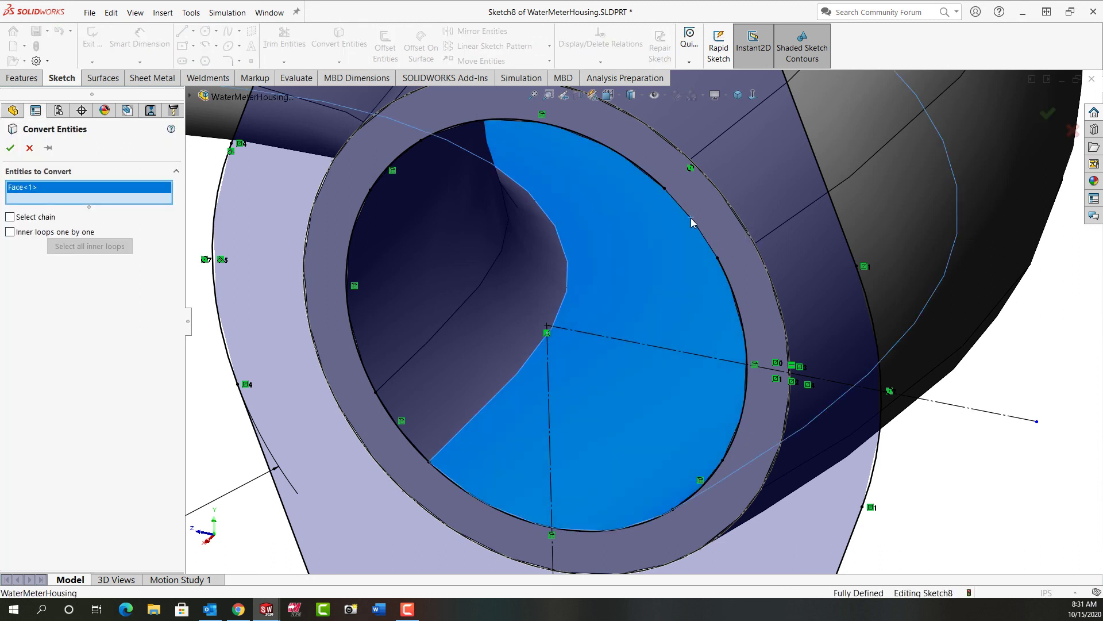
right_click(138, 195)
click(164, 198)
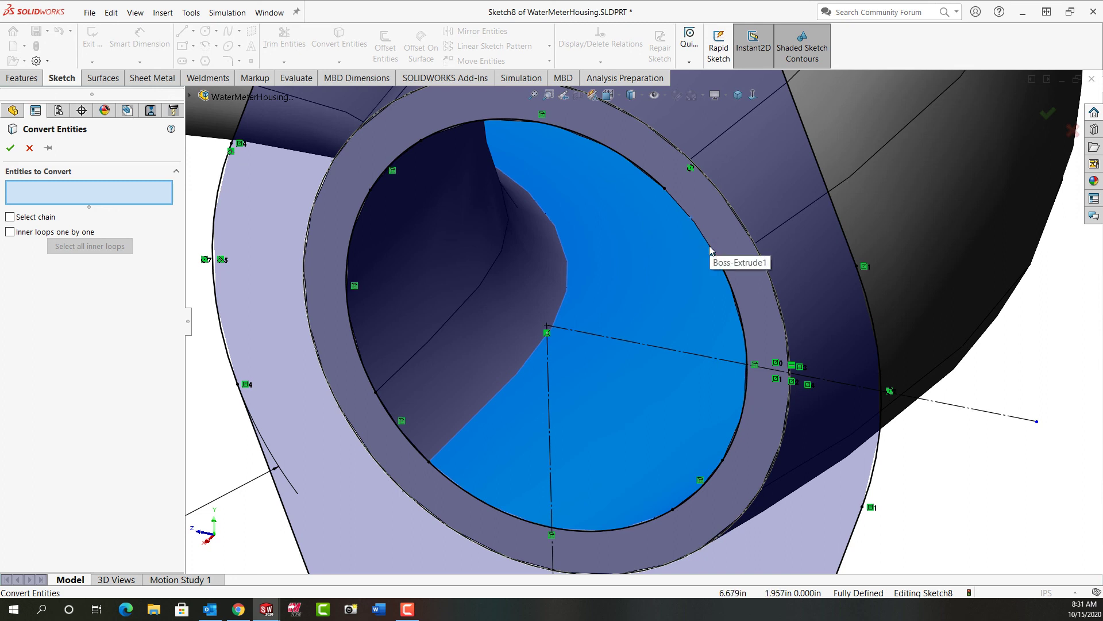
click(710, 246)
right_click(106, 196)
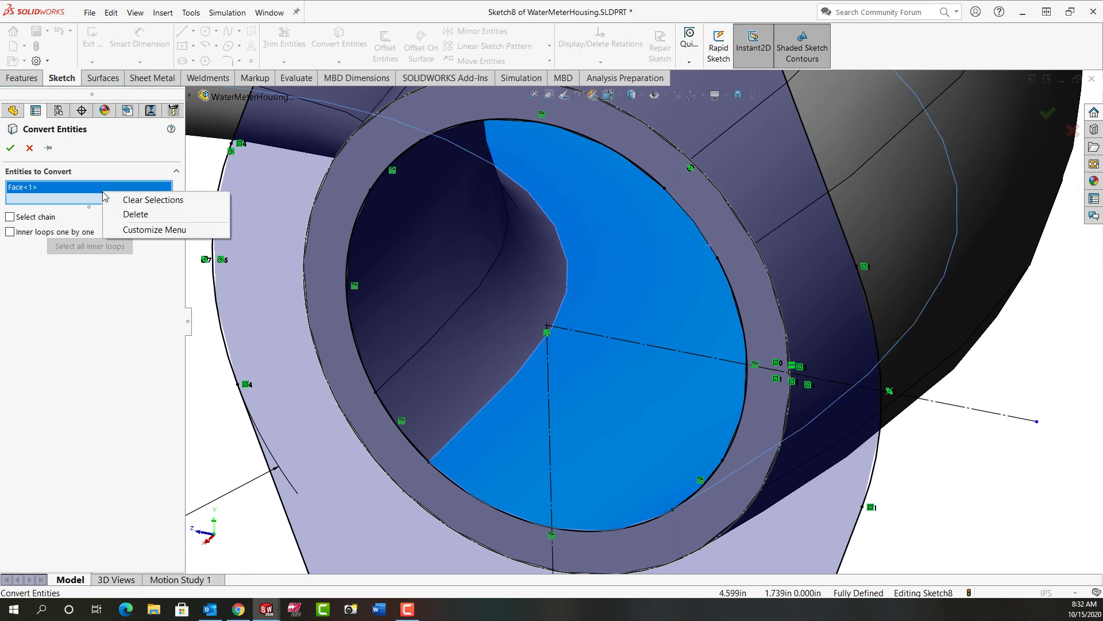
click(145, 207)
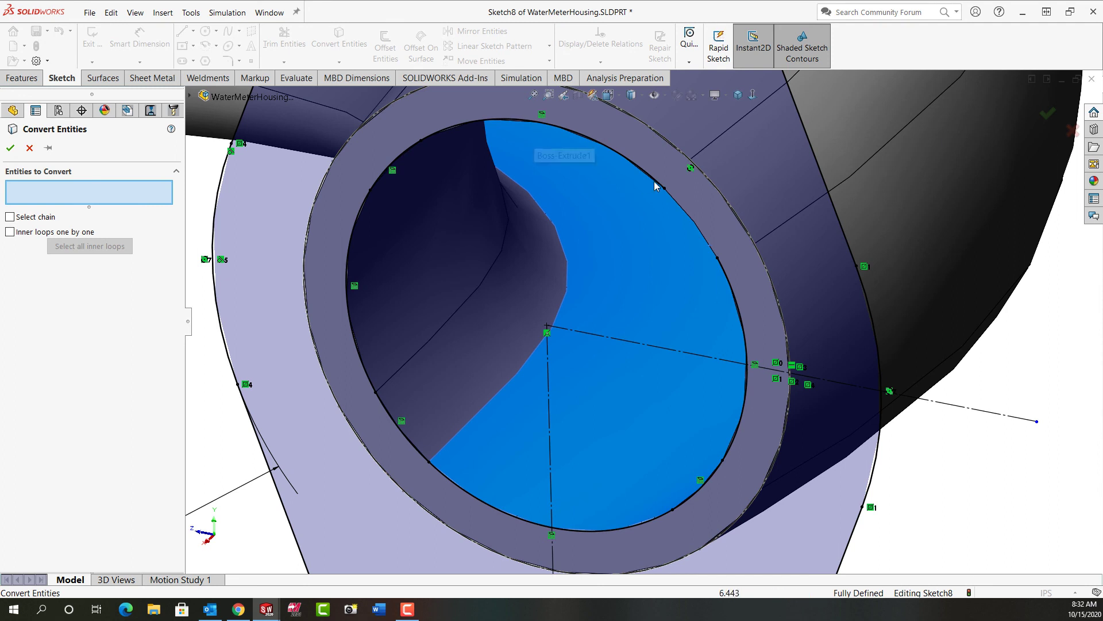
click(683, 210)
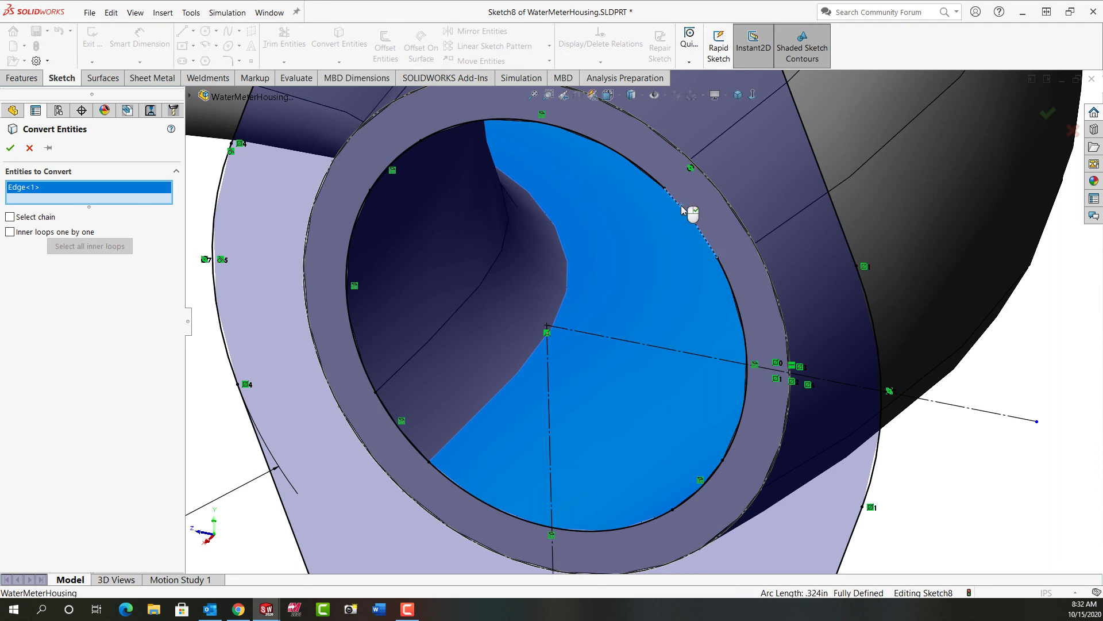
key(Return)
Exit Sketch8 and boss-extrude the flange 0.5 in blind, keeping the name Boss-Extrude2
scroll(542, 348, up, 5)
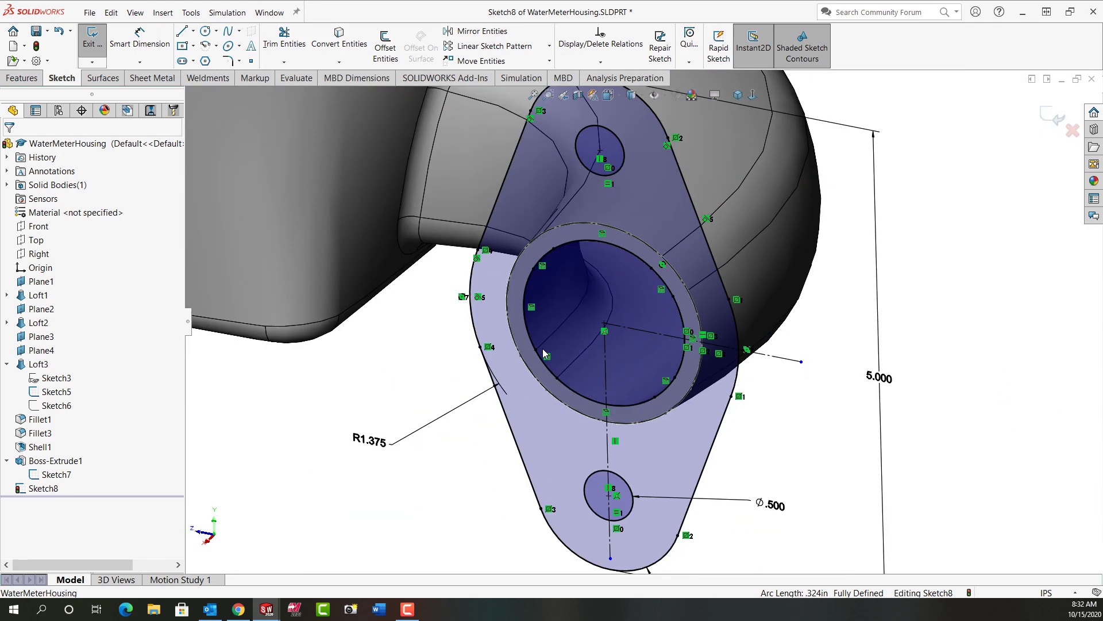
scroll(543, 349, up, 4)
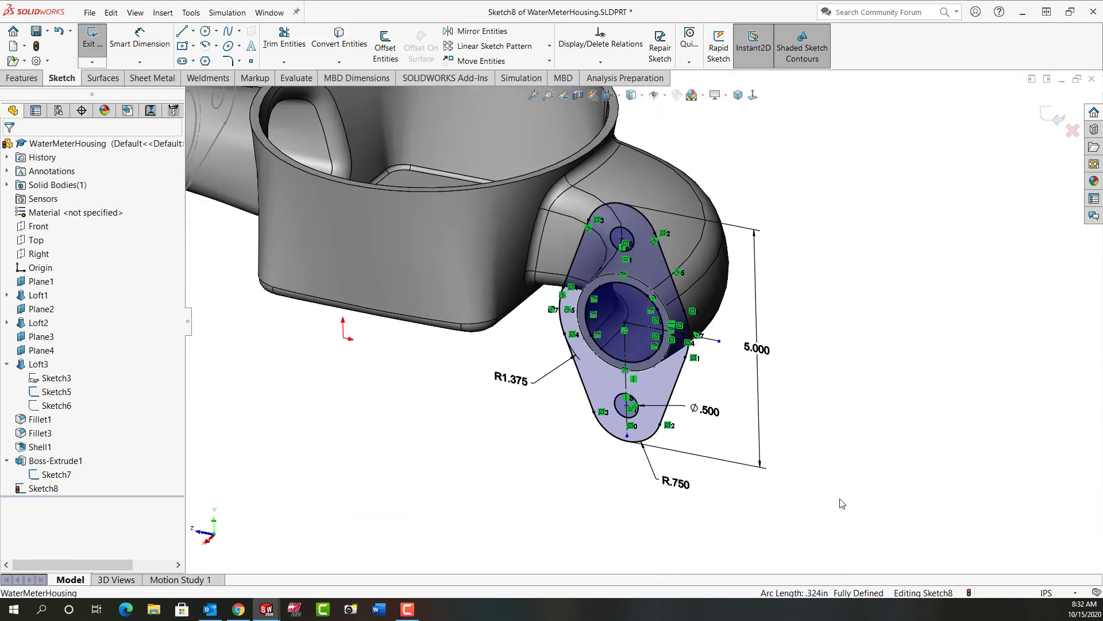
right_click(866, 437)
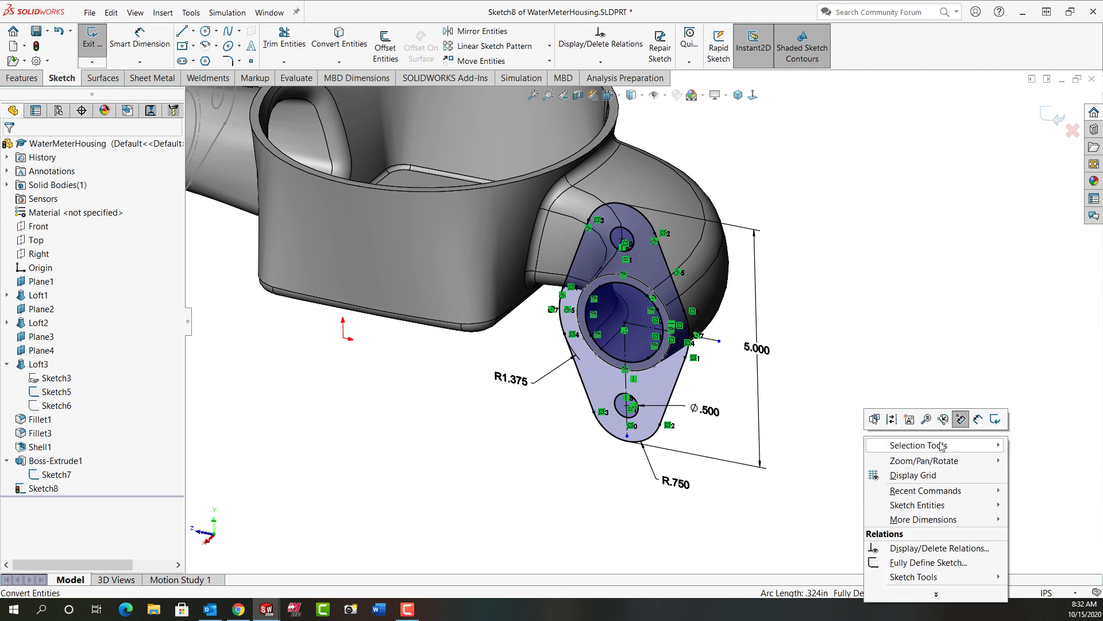
click(1003, 421)
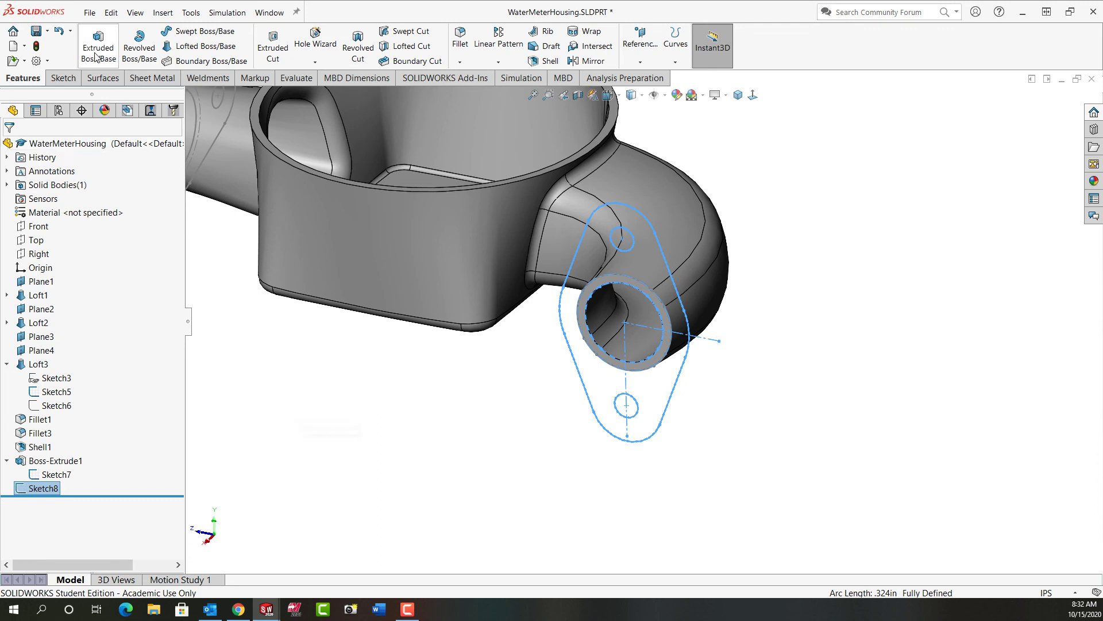
click(95, 50)
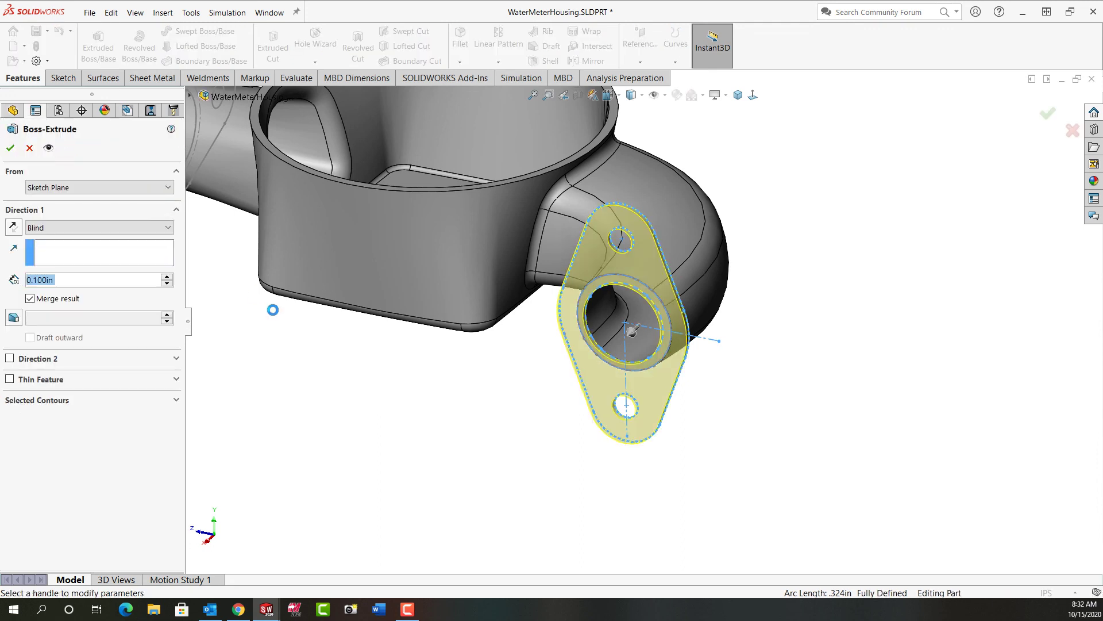
text(0.5)
key(Return)
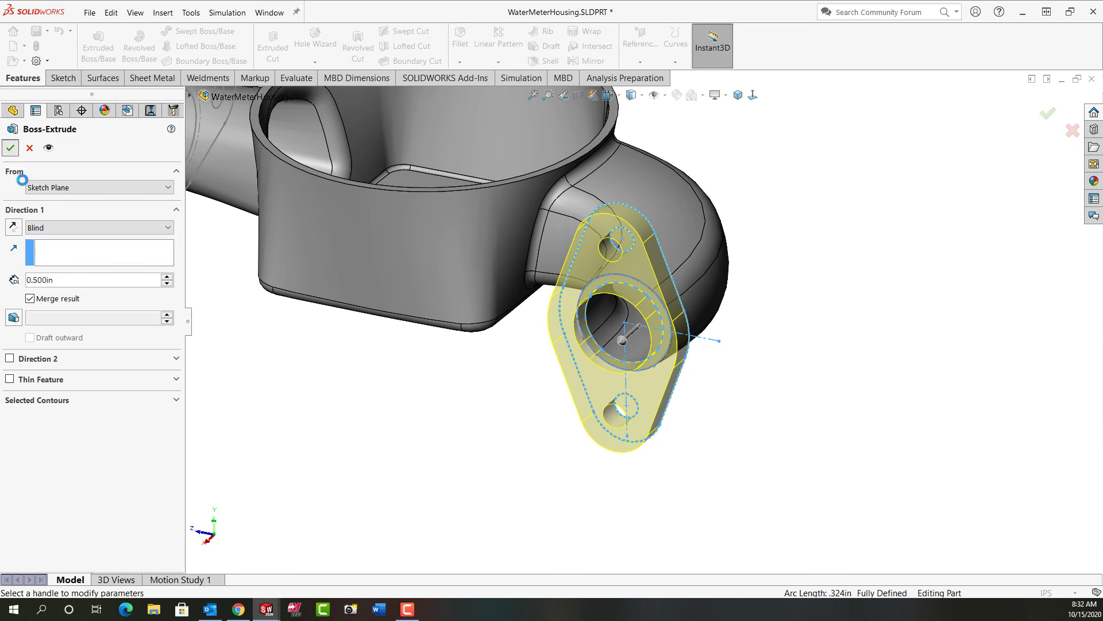
click(10, 147)
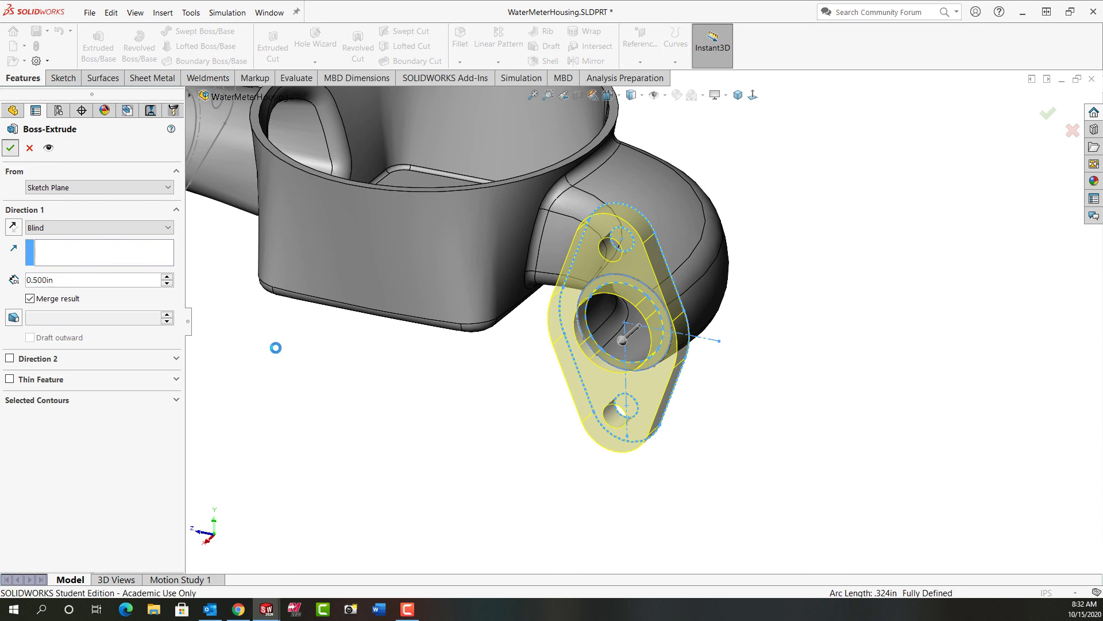
click(319, 377)
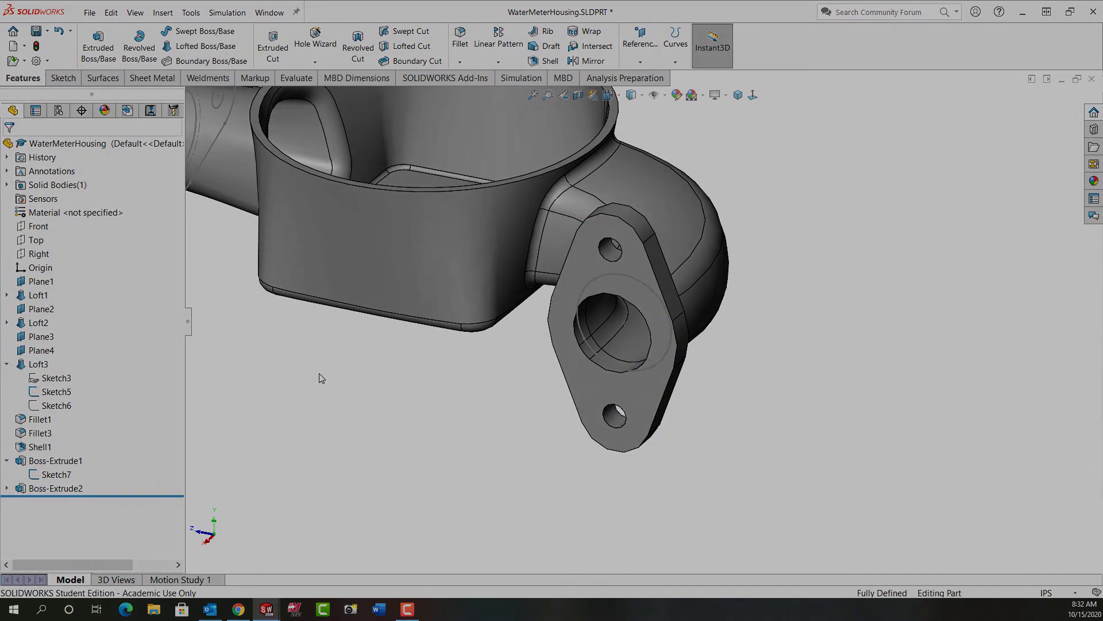